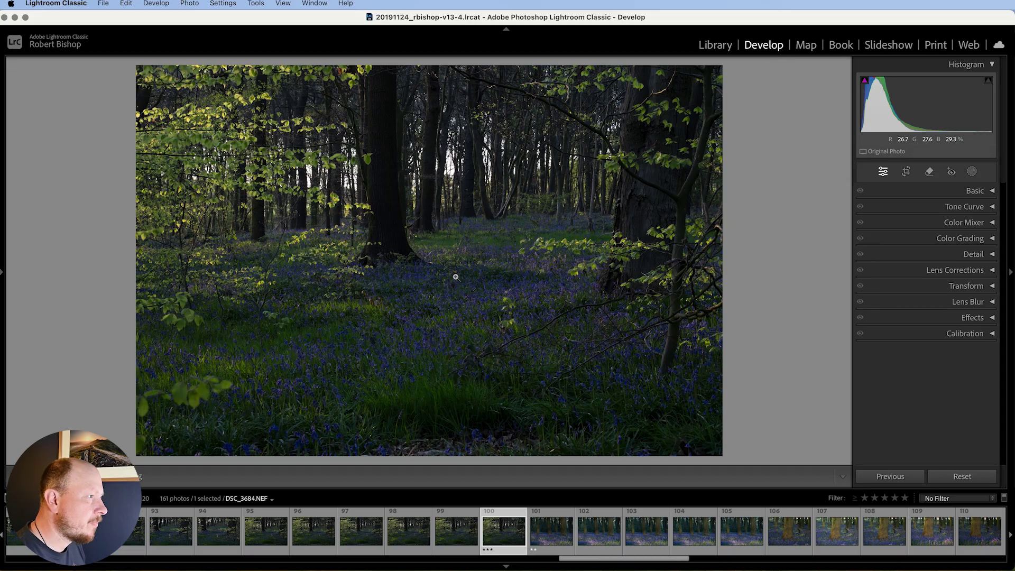
# In the Basic panel, compare the Adobe Standard v2, Adobe Vivid and Adobe Landscape profiles, ending on Adobe Landscape
pyautogui.click(993, 191)
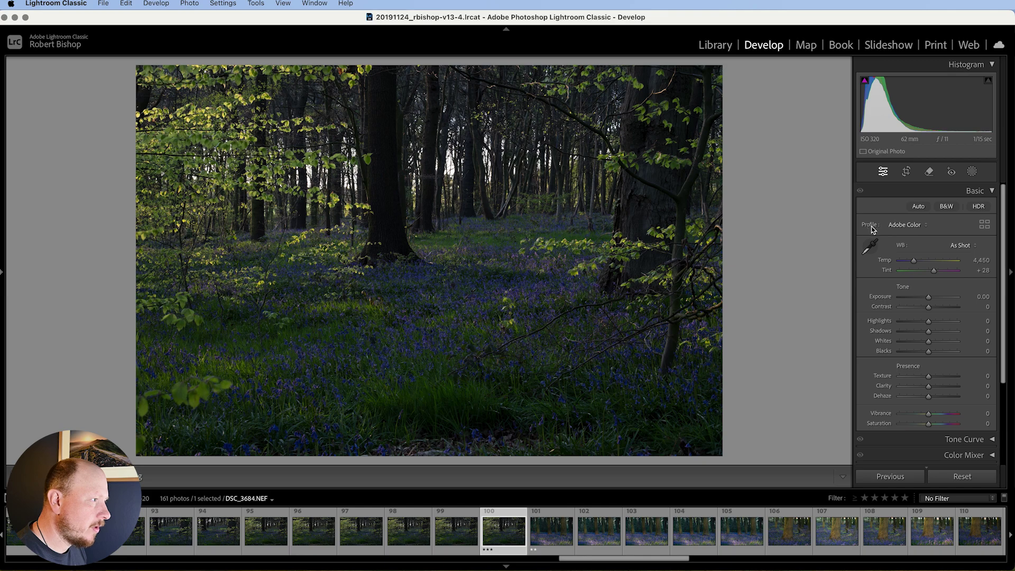
pyautogui.click(918, 228)
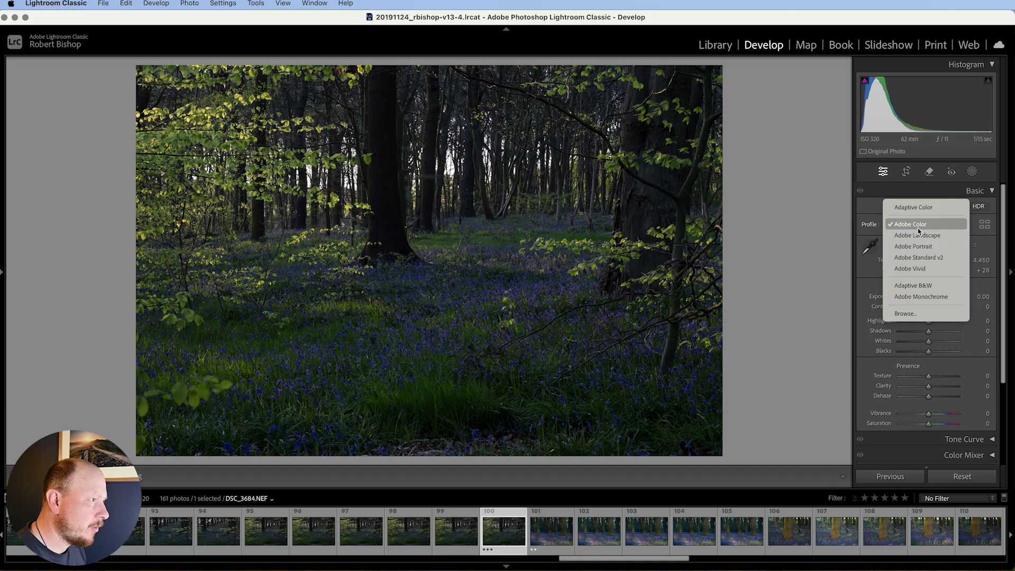
pyautogui.click(910, 259)
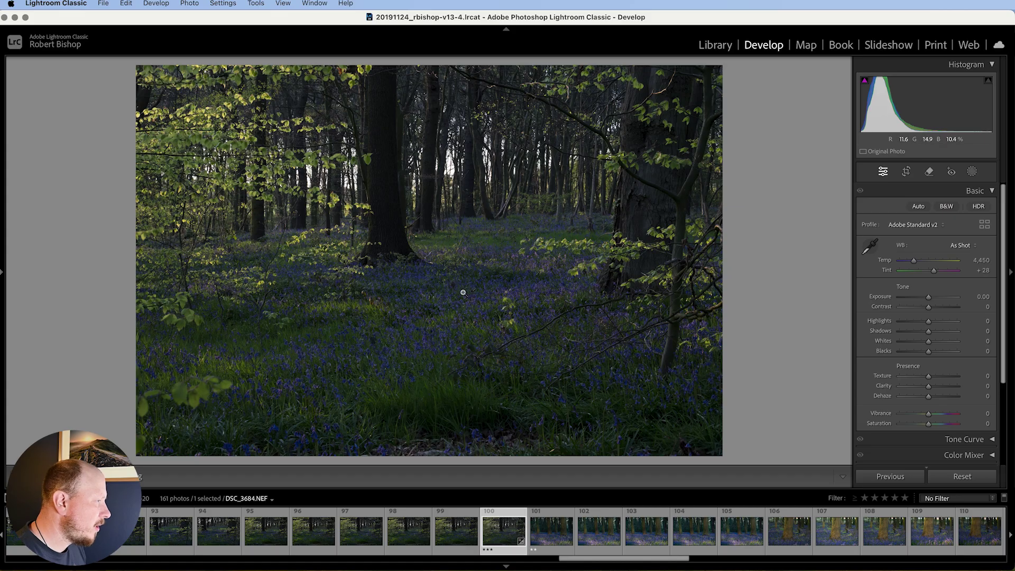
pyautogui.click(919, 225)
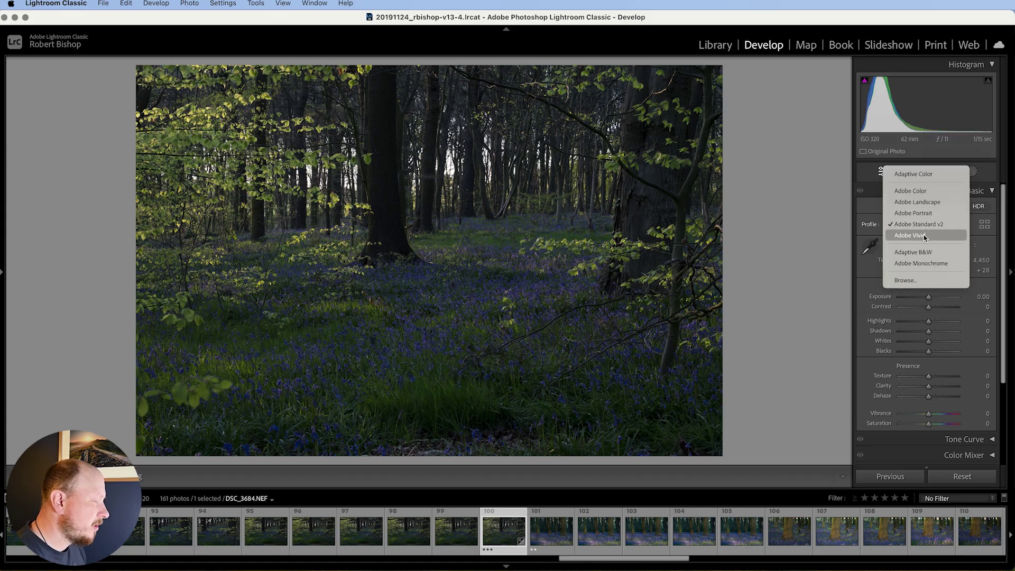
pyautogui.click(925, 239)
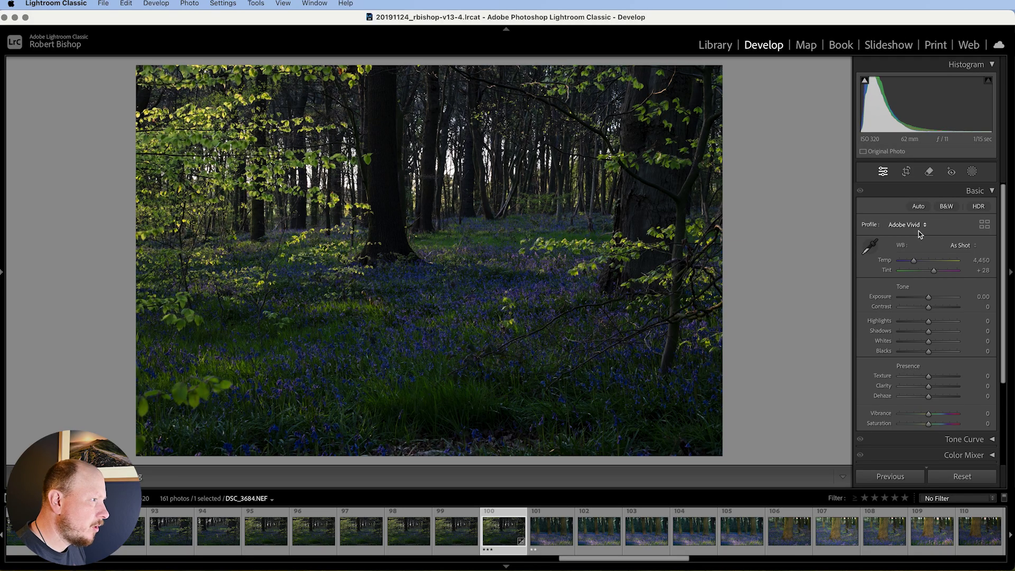
pyautogui.click(916, 225)
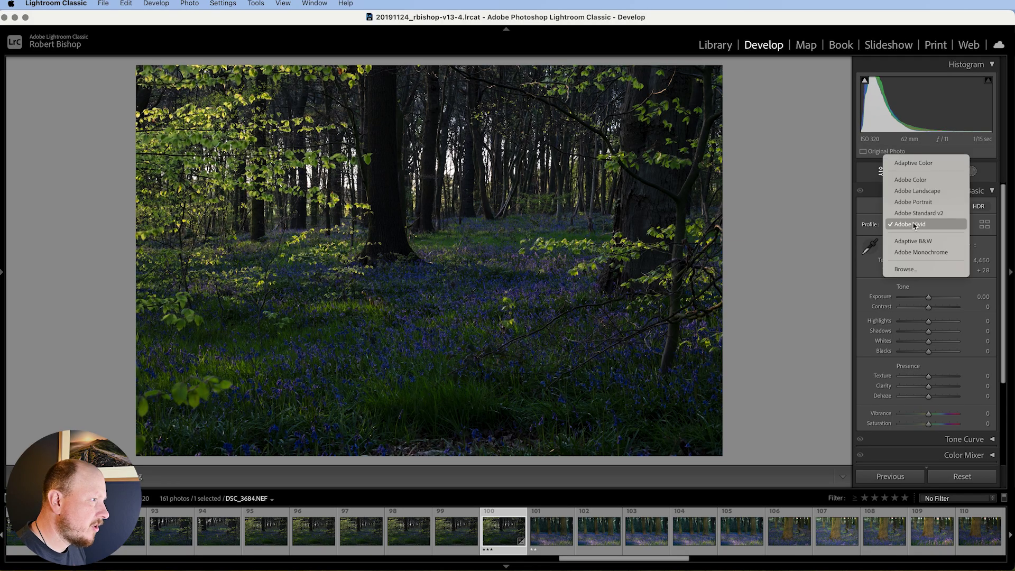
pyautogui.click(931, 194)
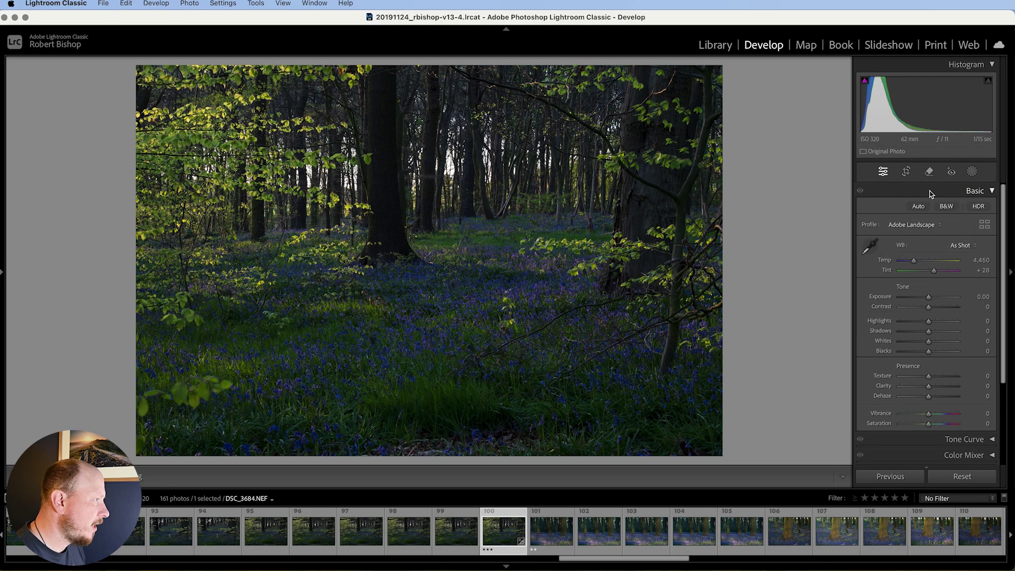
pyautogui.click(923, 225)
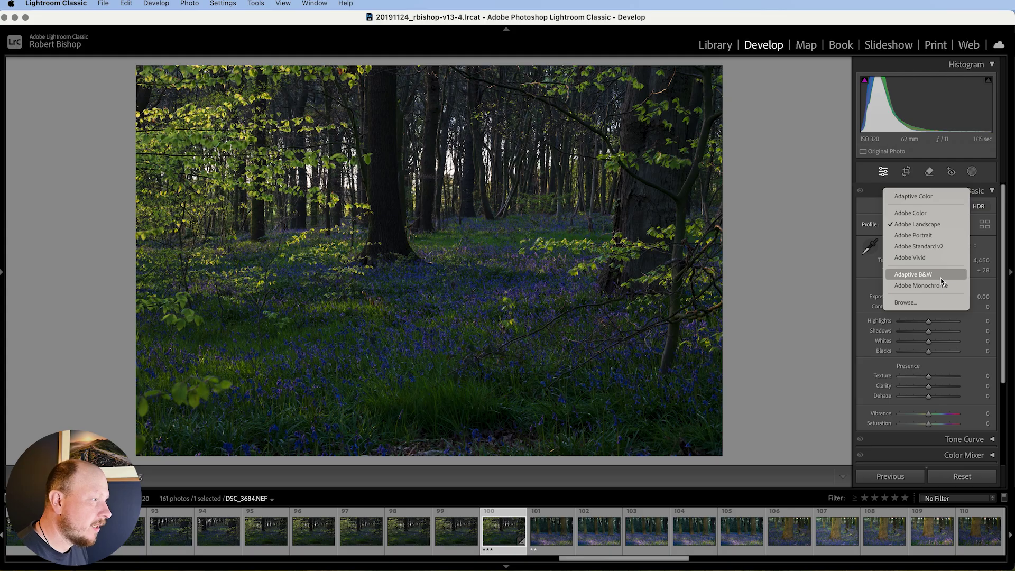
# Preview the Adaptive Color profile, then undo back to Adobe Color
pyautogui.click(916, 200)
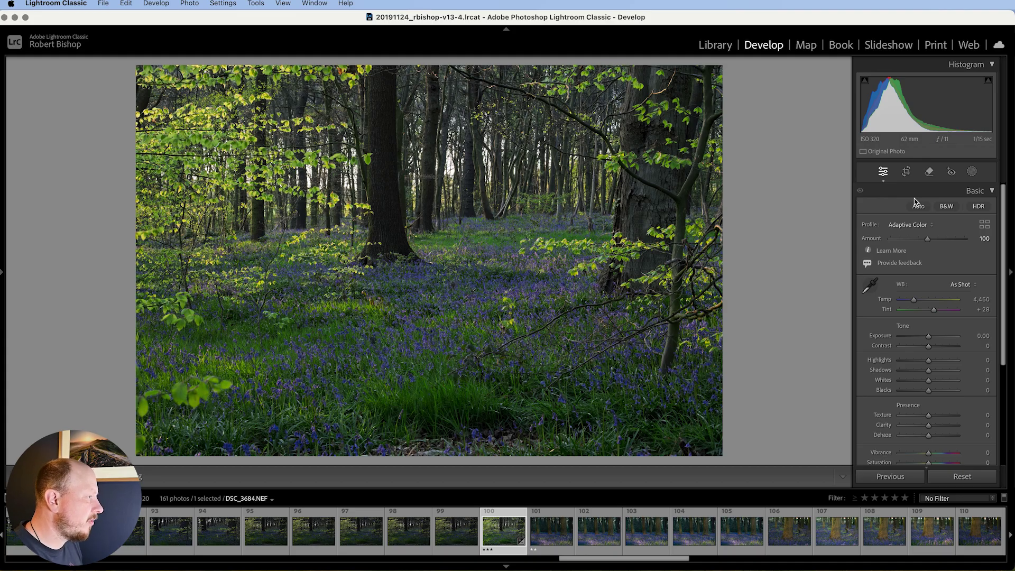
pyautogui.press('super+z')
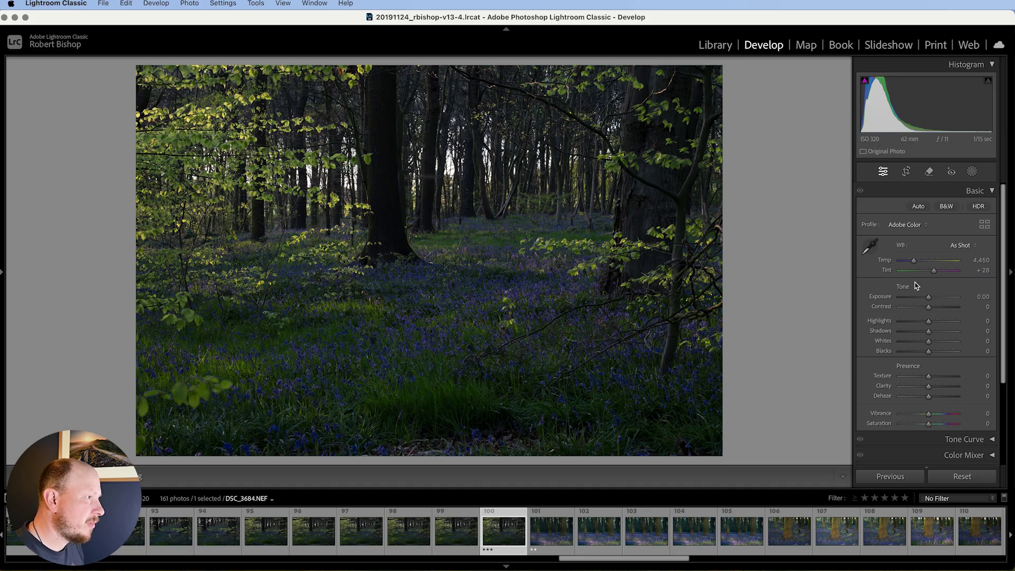
# Try Auto tone, undo it, and apply the Adaptive Color profile at amount 100
pyautogui.click(918, 207)
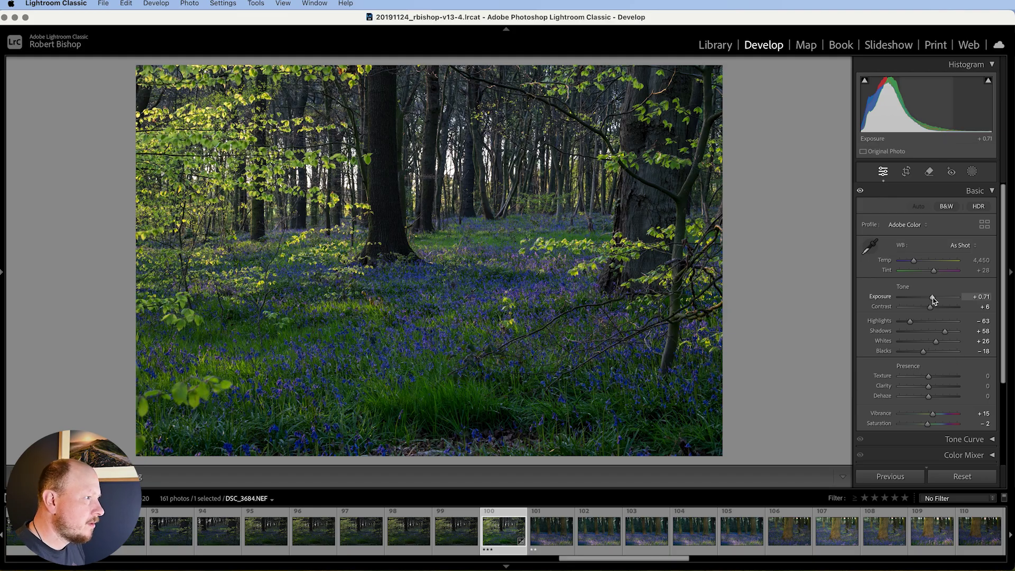
pyautogui.press('super+z')
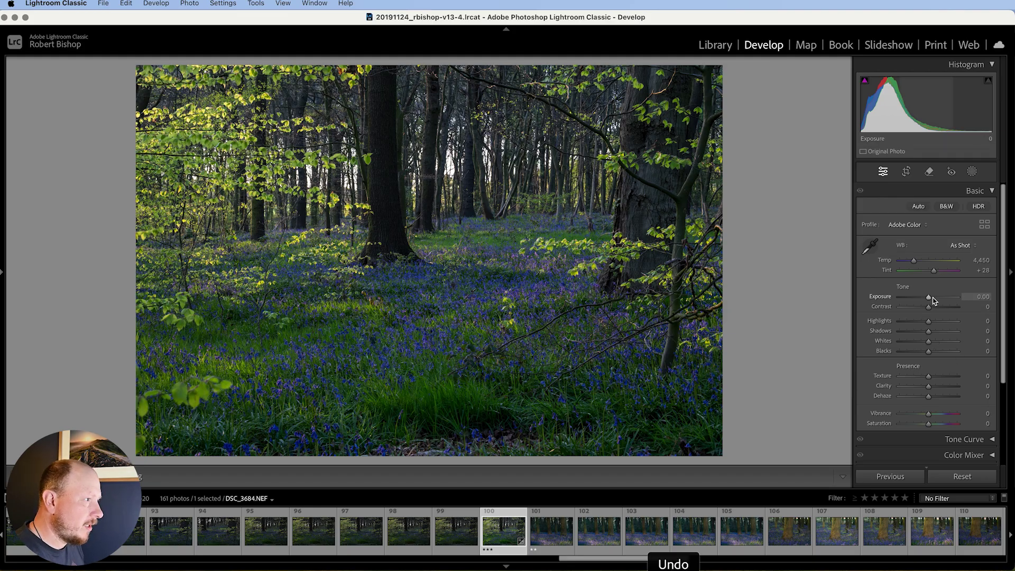
pyautogui.click(912, 225)
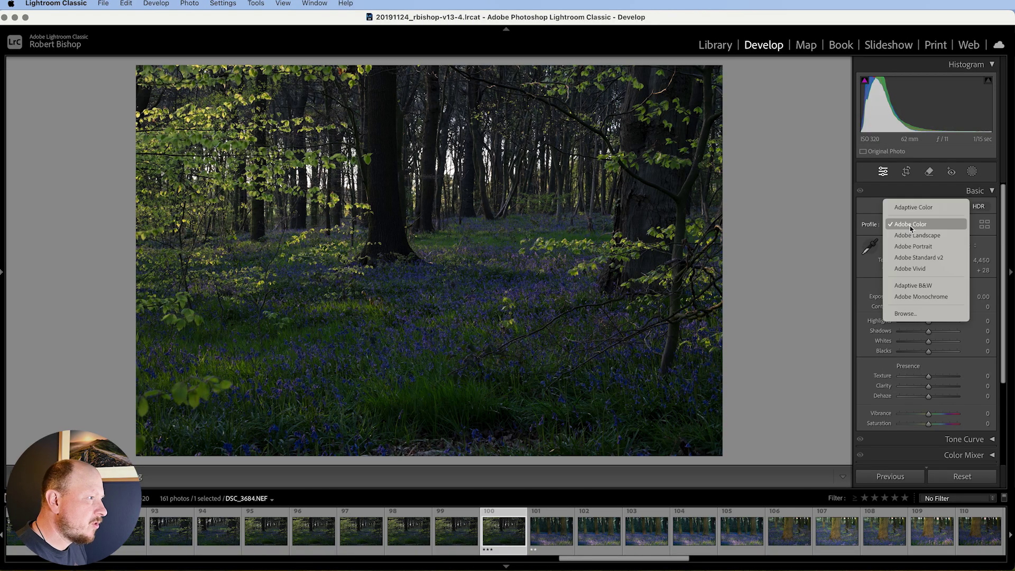
pyautogui.click(909, 206)
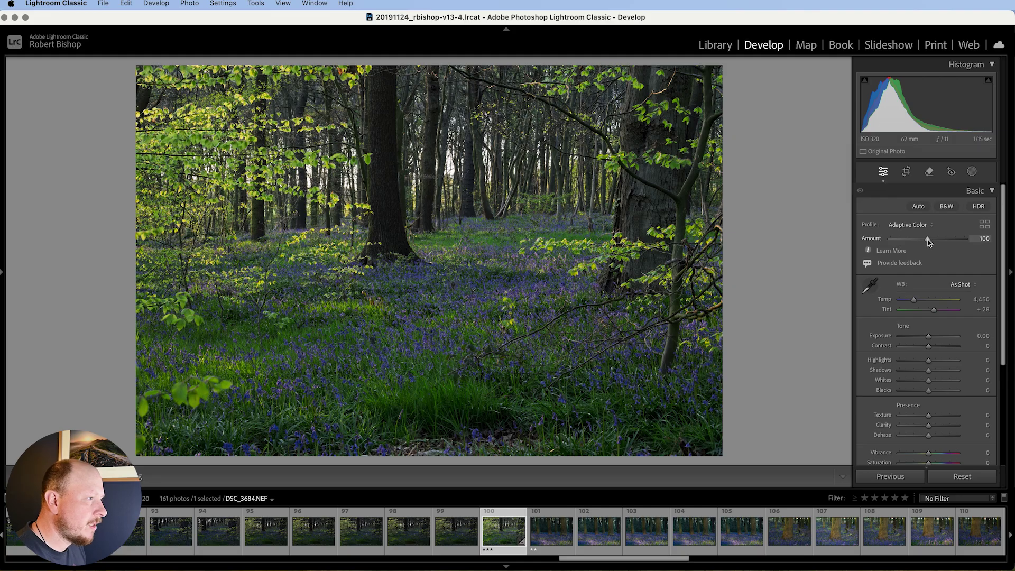
# Raise the Adaptive Color amount to 110, and leave HDR editing off after trying it
pyautogui.moveTo(928, 241)
pyautogui.mouseDown()
pyautogui.moveTo(945, 240)
pyautogui.moveTo(909, 241)
pyautogui.moveTo(932, 243)
pyautogui.mouseUp()
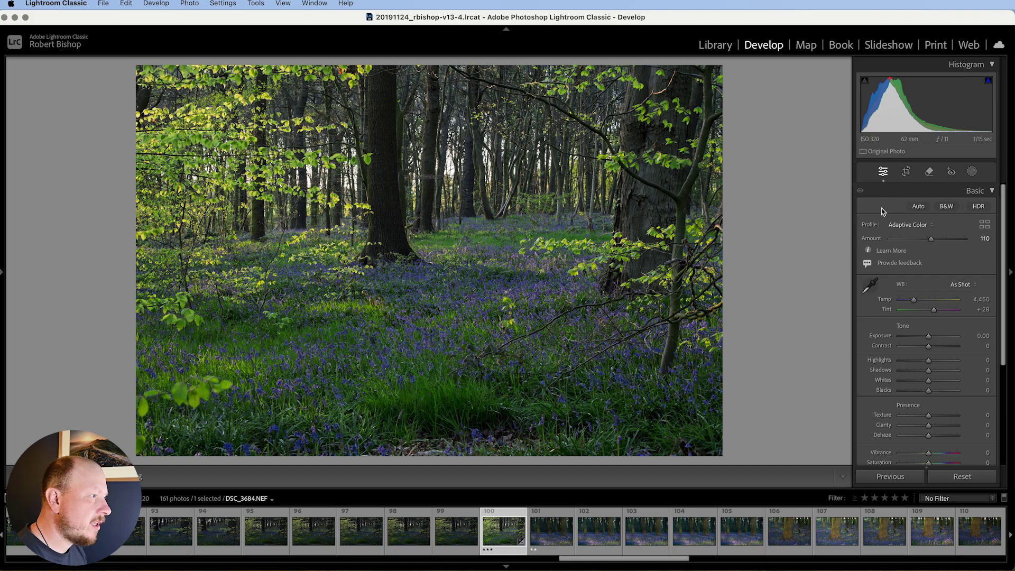
pyautogui.click(982, 210)
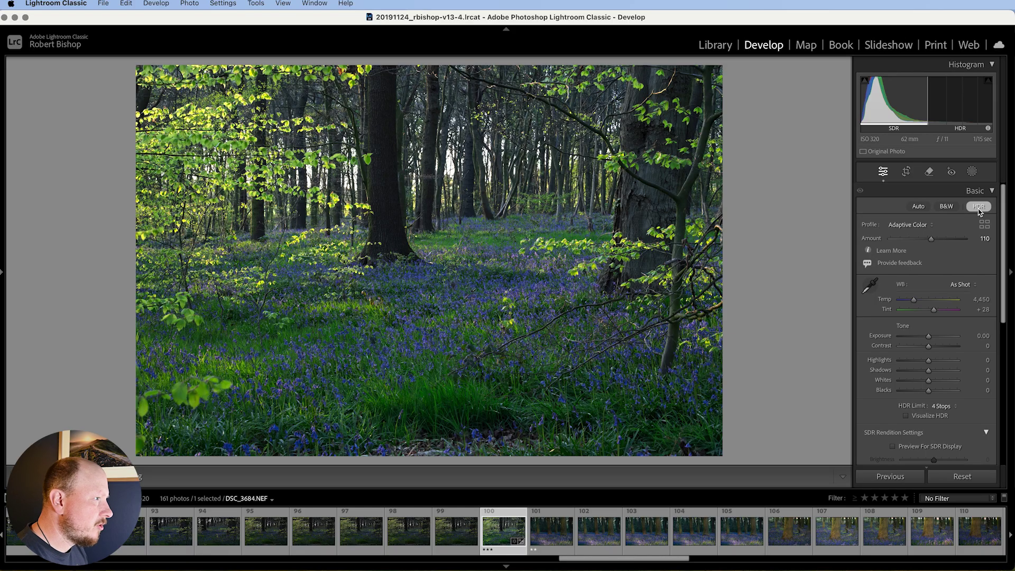
pyautogui.click(979, 206)
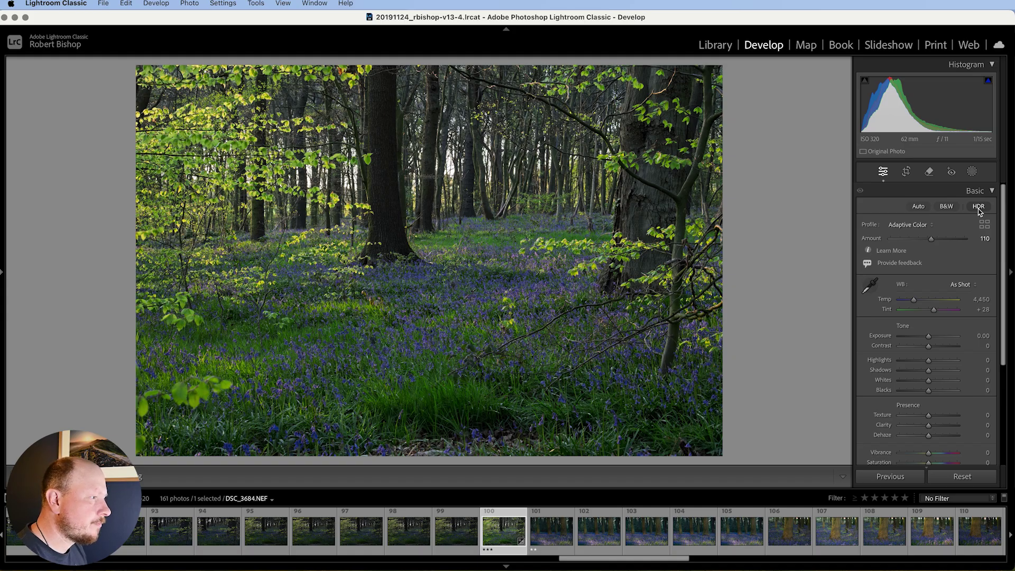
# In the Basic panel, set Temp 5,094, Highlights −16, Shadows +5, Texture −20 and Clarity −31
pyautogui.scroll(-2, 940, 246)
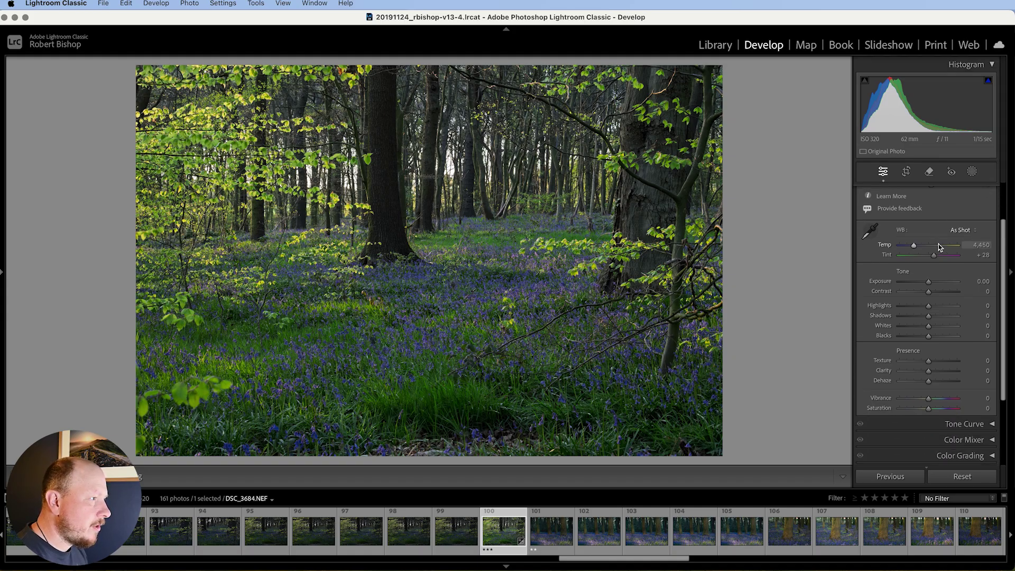
pyautogui.scroll(-2, 933, 290)
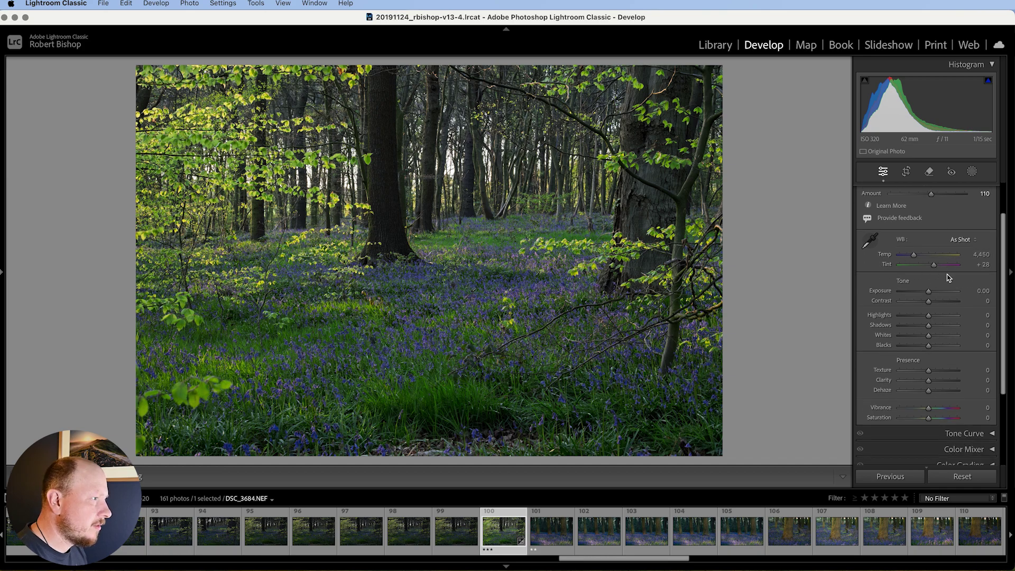
pyautogui.scroll(-1, 945, 272)
pyautogui.moveTo(914, 238); pyautogui.dragTo(918, 241)
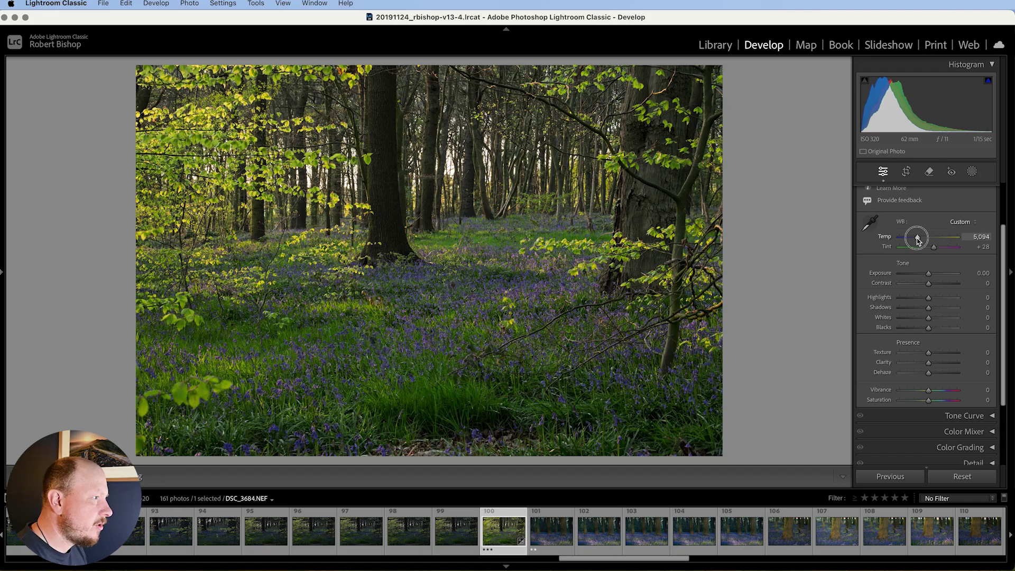
pyautogui.moveTo(918, 240); pyautogui.dragTo(918, 241)
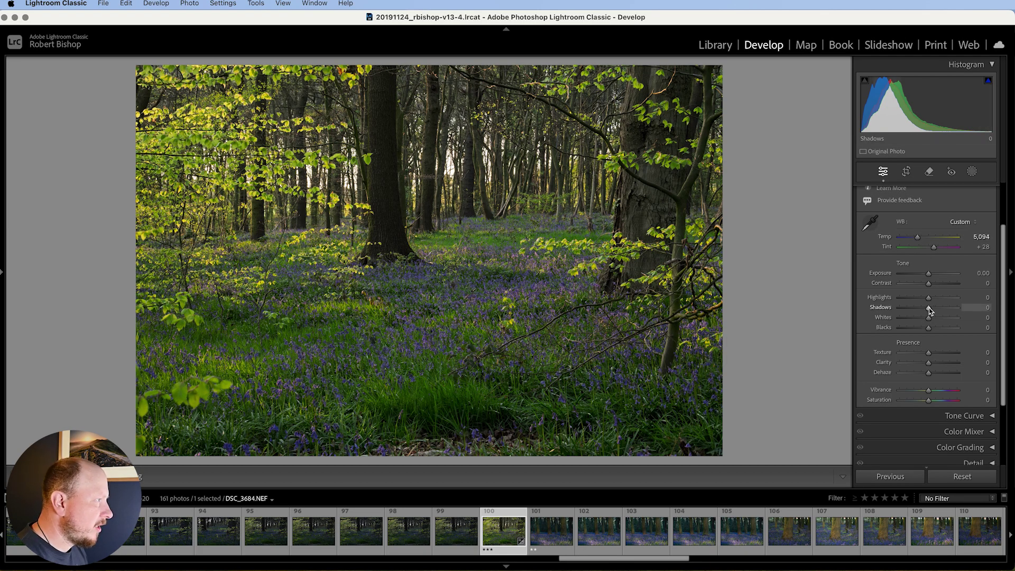
pyautogui.moveTo(928, 298)
pyautogui.mouseDown()
pyautogui.moveTo(915, 301)
pyautogui.moveTo(930, 311)
pyautogui.mouseUp()
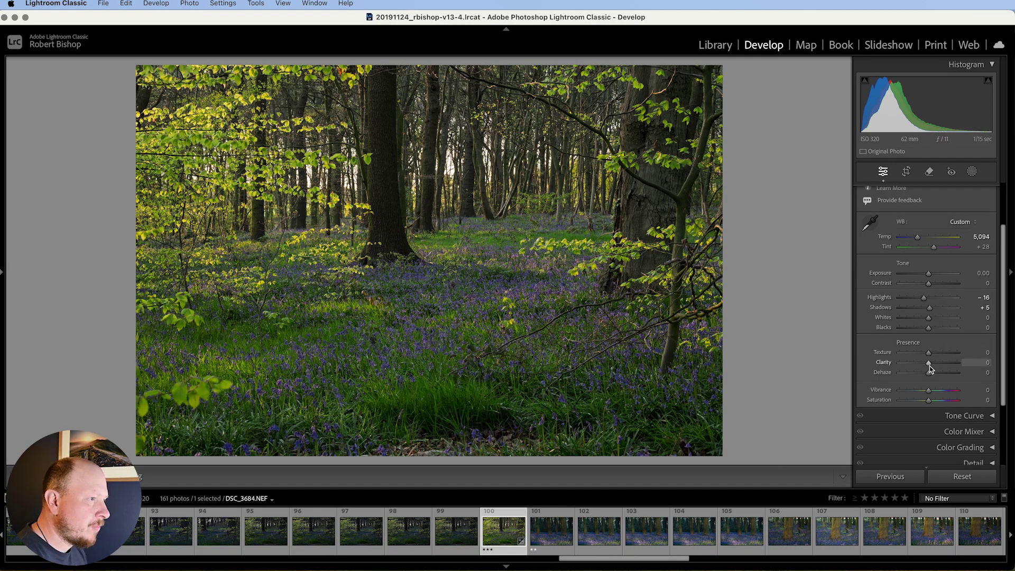
pyautogui.moveTo(928, 366); pyautogui.dragTo(923, 358)
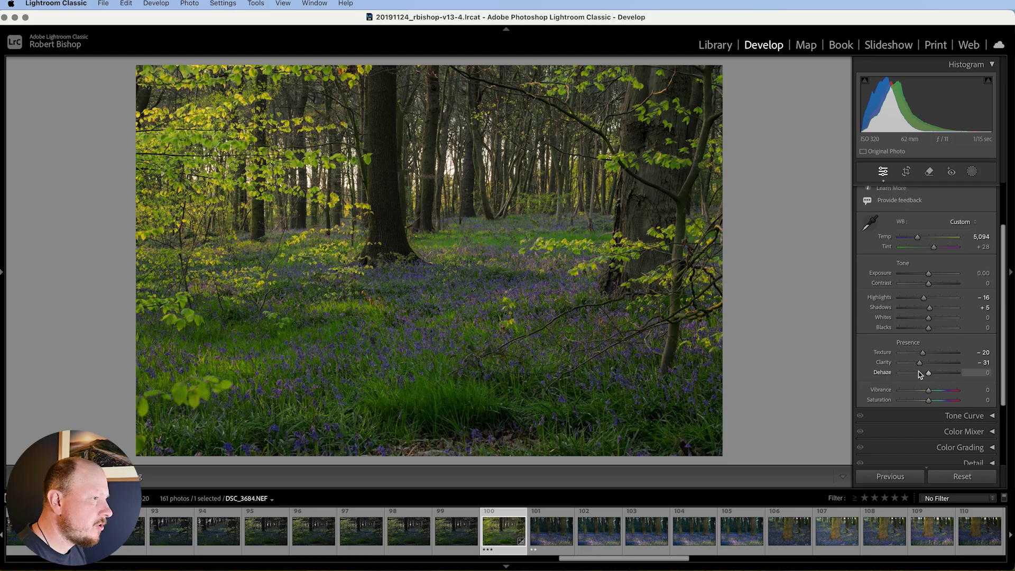
# In the Color Mixer HSL, shift the Blue hue to −11
pyautogui.scroll(-4, 922, 370)
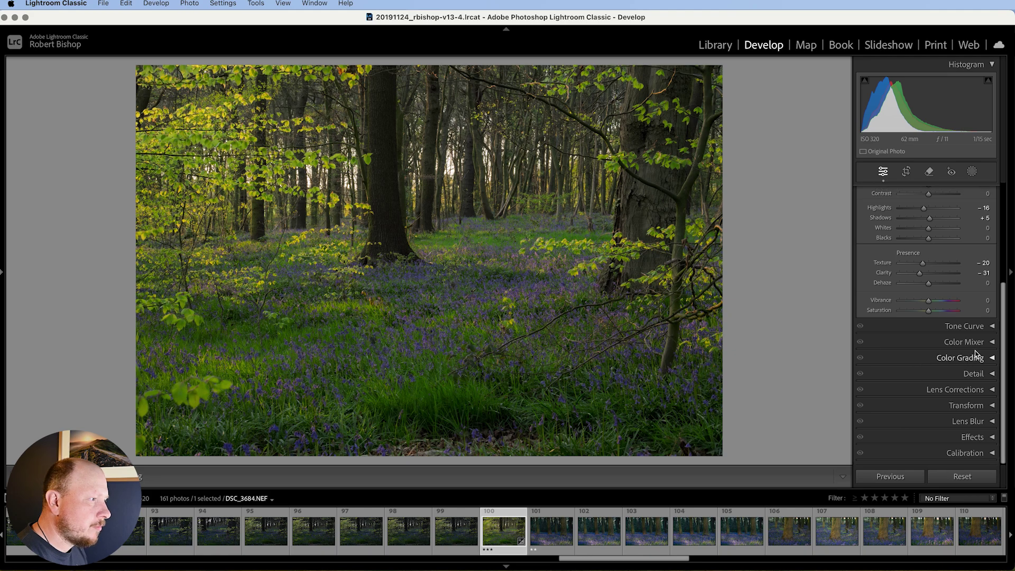
pyautogui.click(992, 342)
pyautogui.scroll(-5, 945, 373)
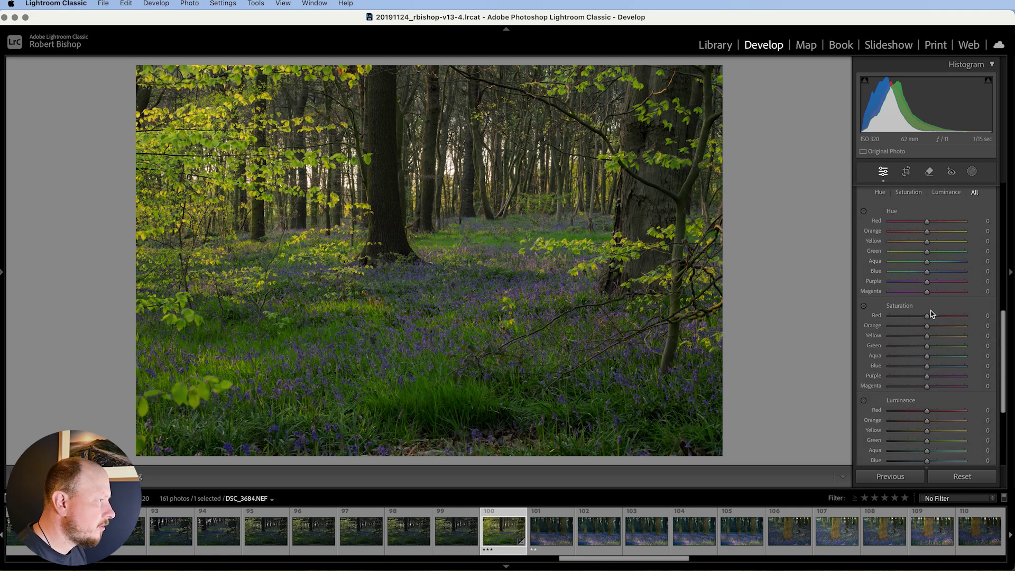
pyautogui.scroll(-2, 929, 315)
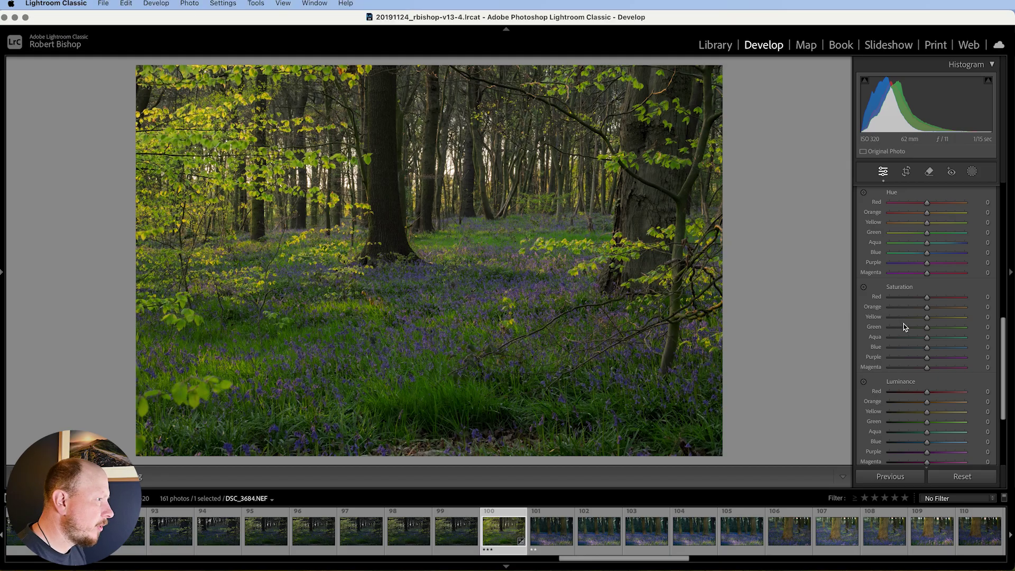
pyautogui.moveTo(928, 254)
pyautogui.mouseDown()
pyautogui.moveTo(866, 254)
pyautogui.moveTo(925, 258)
pyautogui.mouseUp()
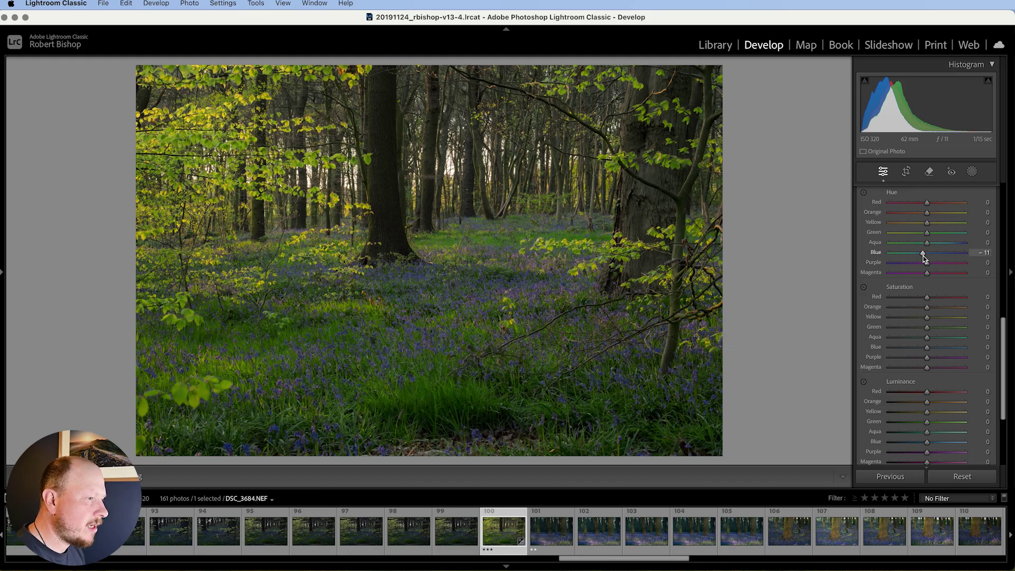
pyautogui.scroll(1, 920, 338)
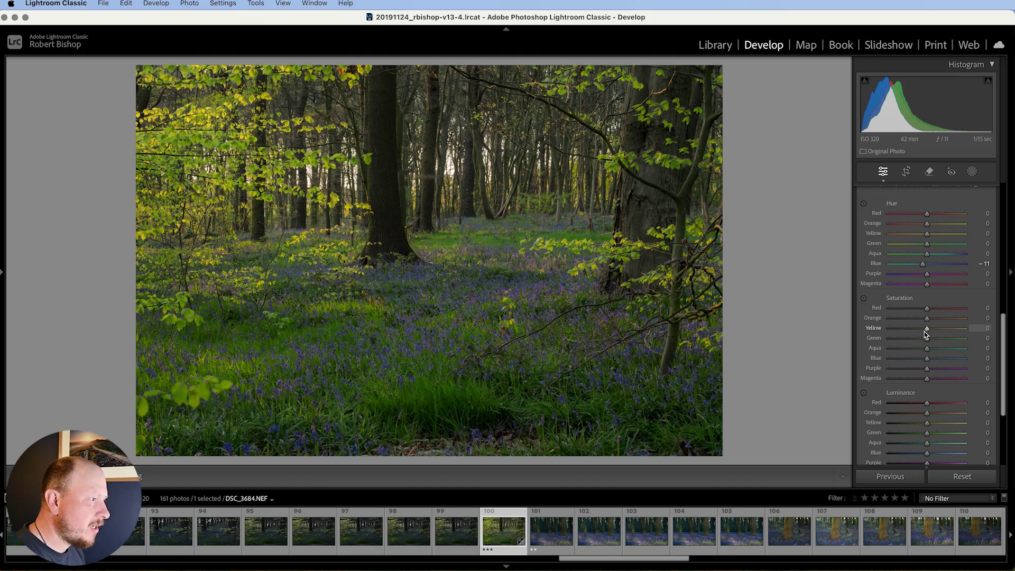
# Set saturation to Yellow −11, Green −13 and Blue +9
pyautogui.moveTo(929, 331); pyautogui.dragTo(931, 361)
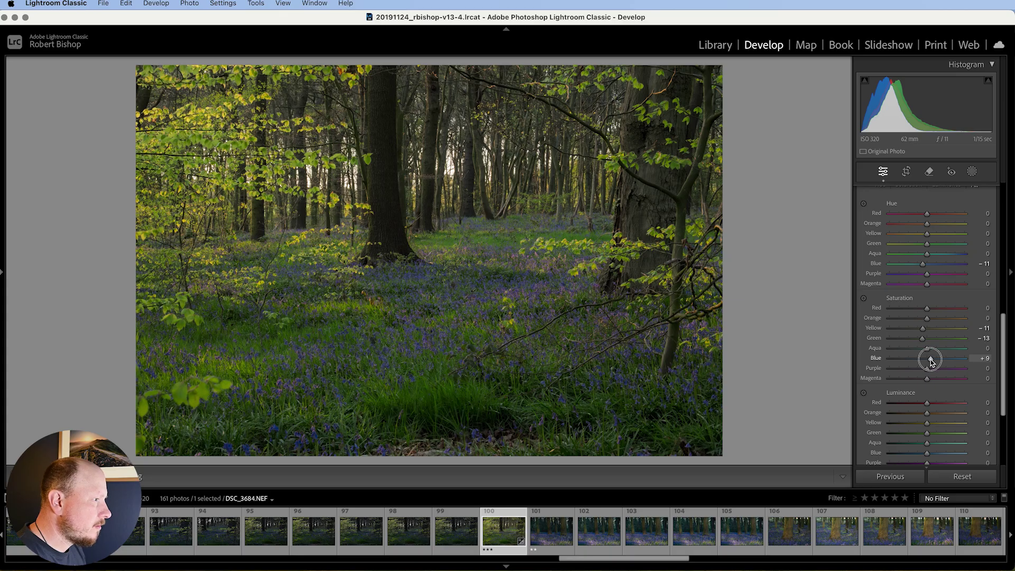
pyautogui.moveTo(931, 361); pyautogui.dragTo(932, 361)
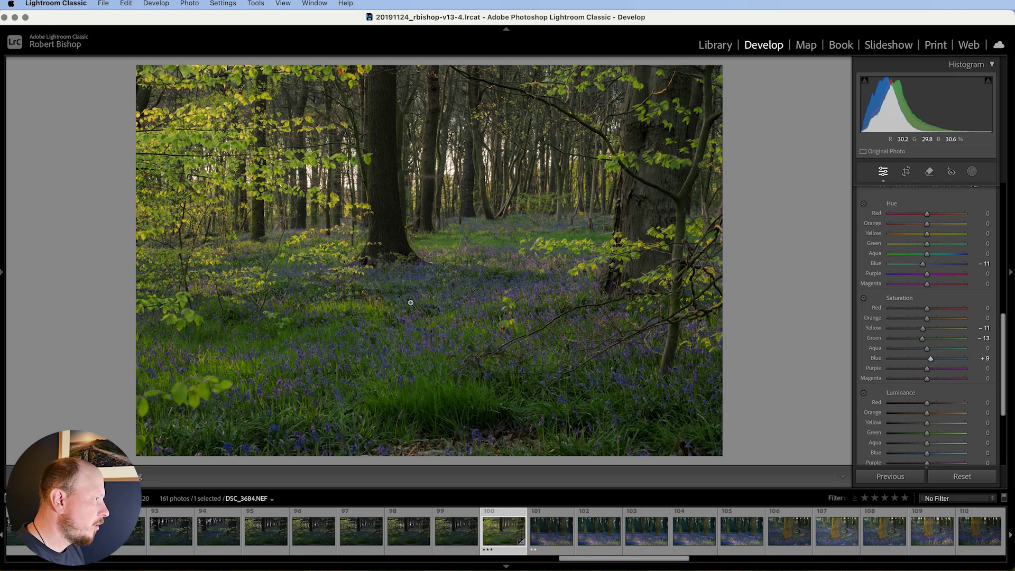
pyautogui.scroll(-3, 931, 361)
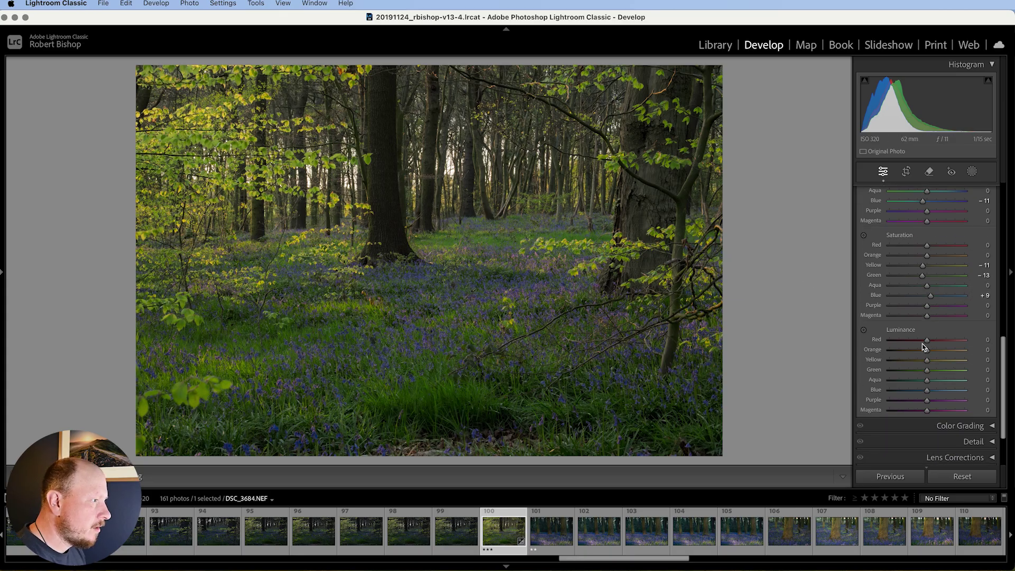
pyautogui.scroll(-1, 915, 344)
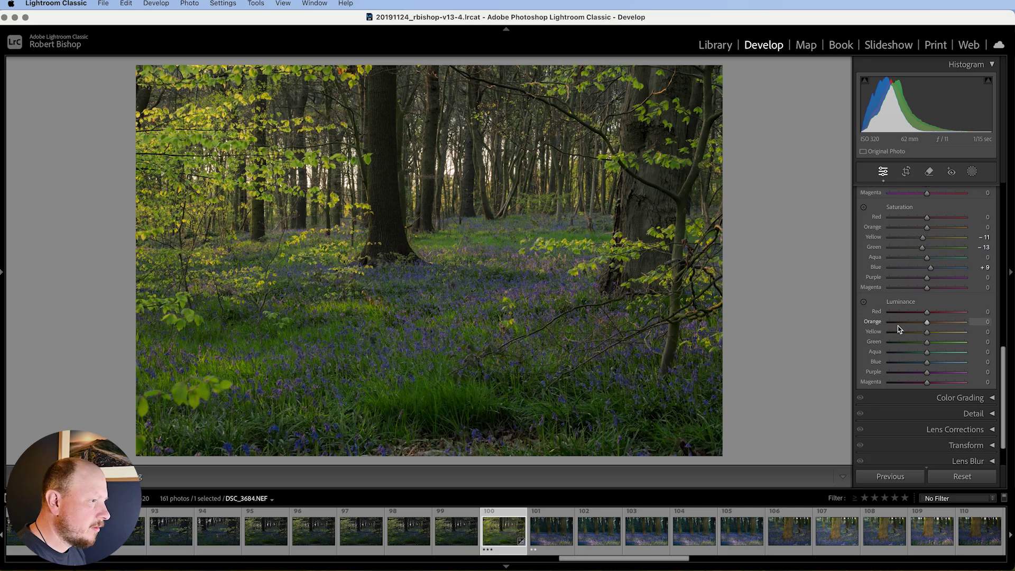
pyautogui.scroll(-2, 896, 328)
pyautogui.scroll(8, 899, 328)
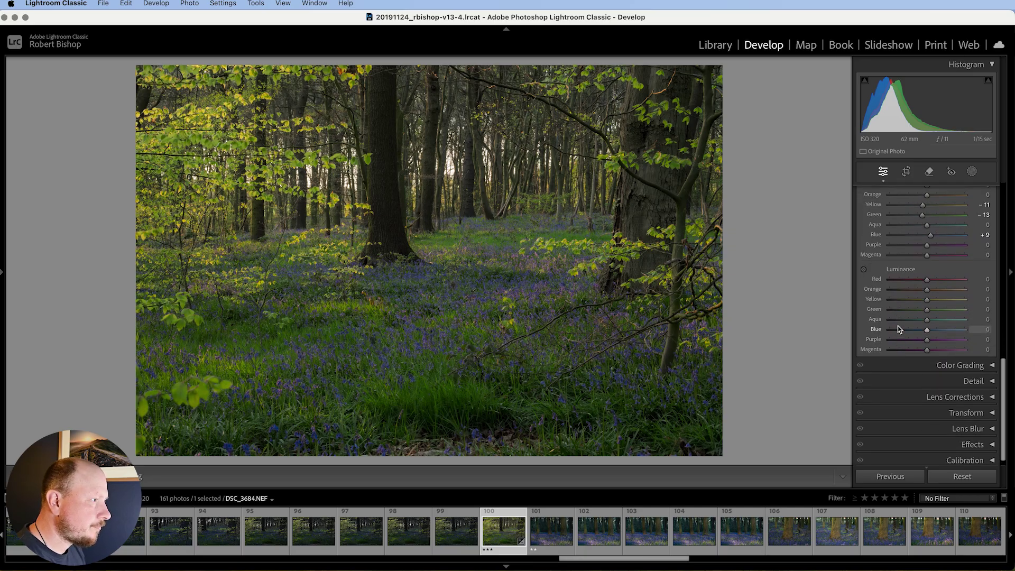
pyautogui.scroll(9, 899, 329)
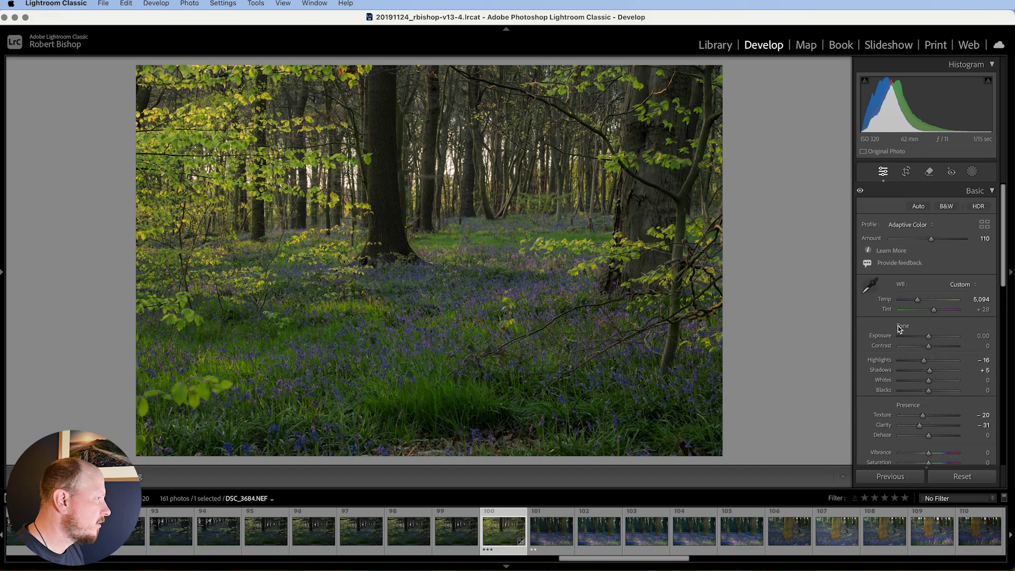
# Crop the photo tighter from the bottom-left corner, keeping the original aspect ratio
pyautogui.click(906, 171)
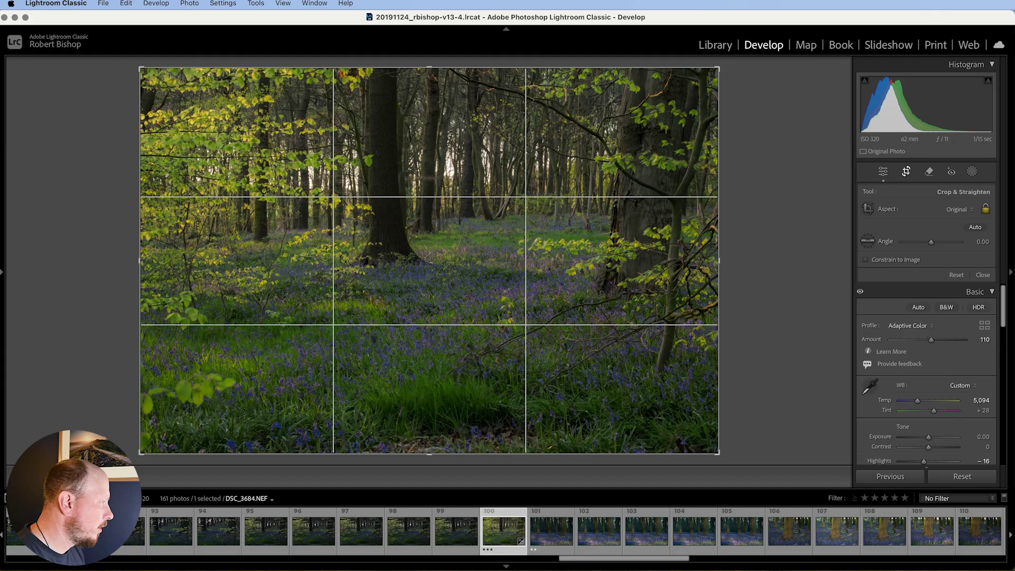
pyautogui.moveTo(131, 453); pyautogui.dragTo(176, 429)
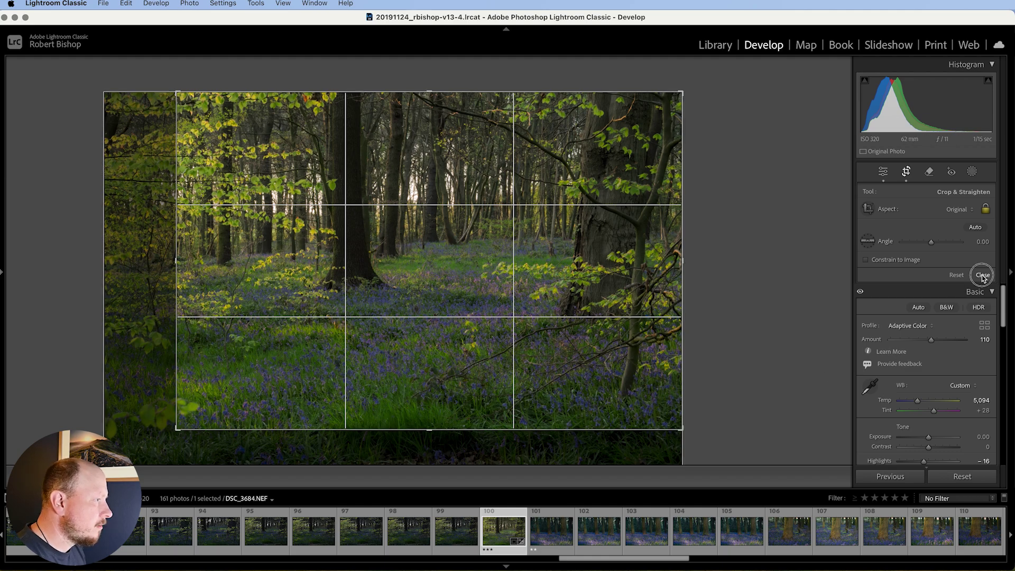
pyautogui.click(983, 275)
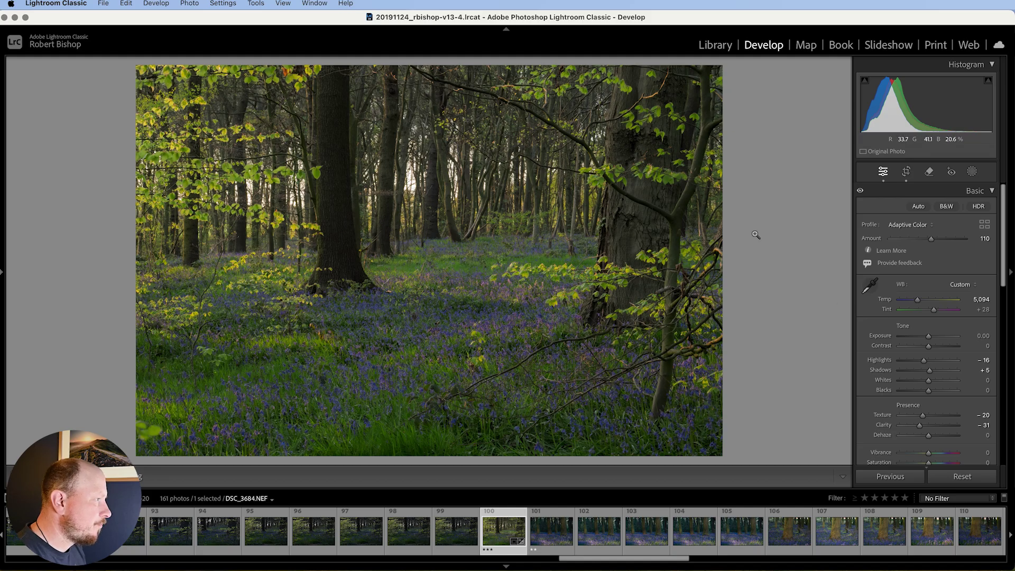
pyautogui.scroll(-3, 954, 349)
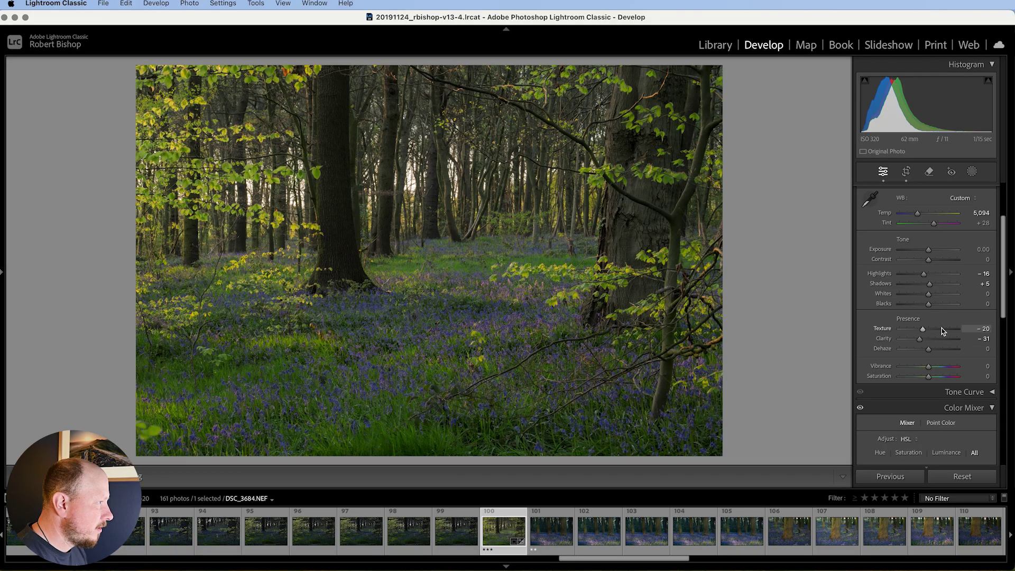
pyautogui.scroll(-5, 945, 333)
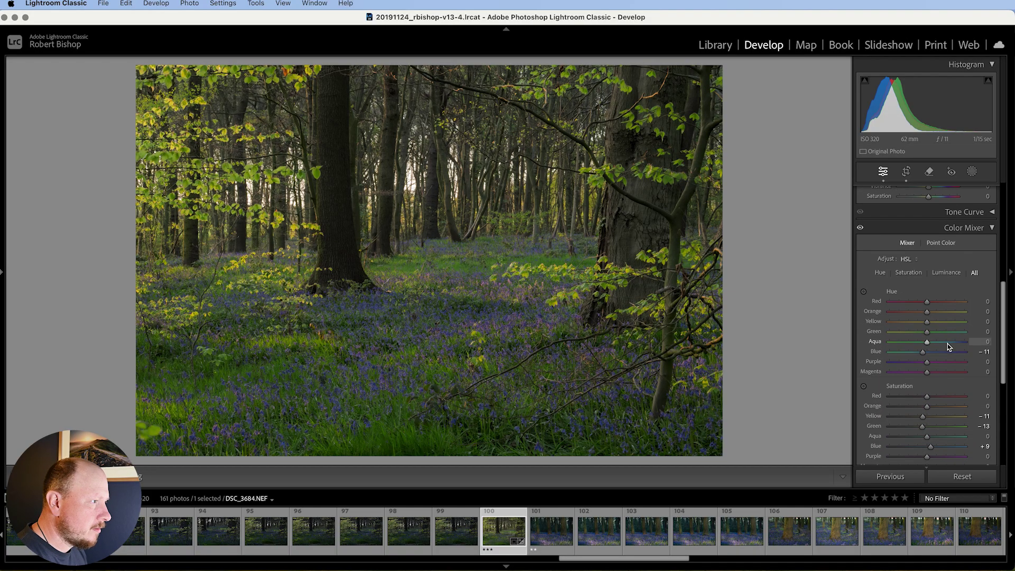
pyautogui.scroll(10, 948, 347)
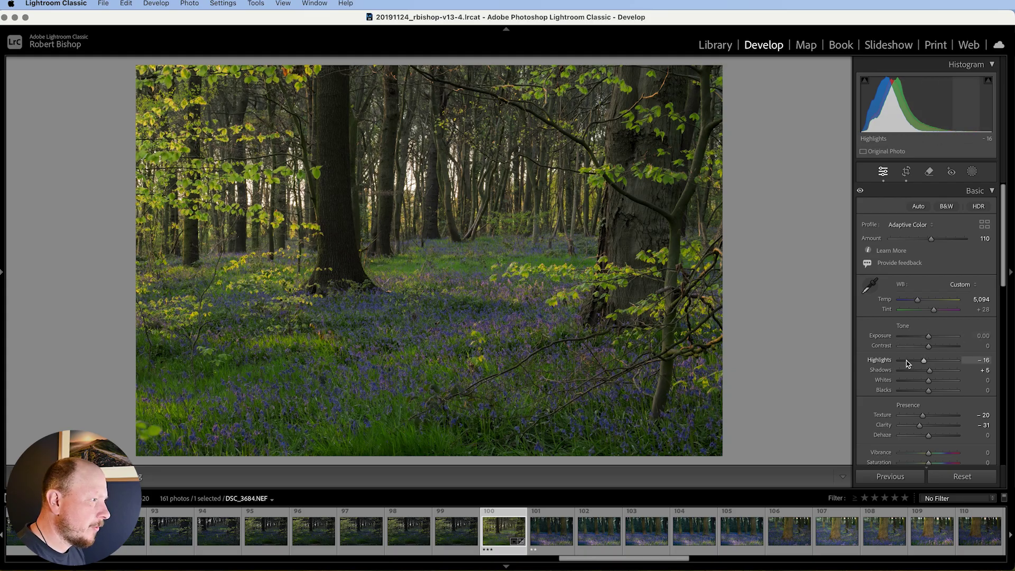
pyautogui.scroll(-5, 909, 369)
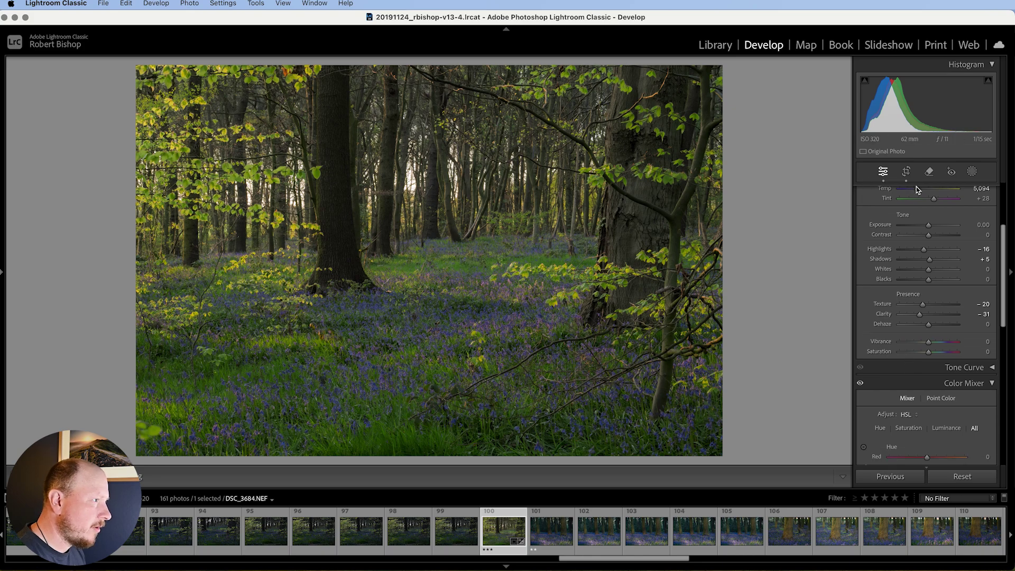
# Draw a radial gradient mask over the distant background trees
pyautogui.click(971, 174)
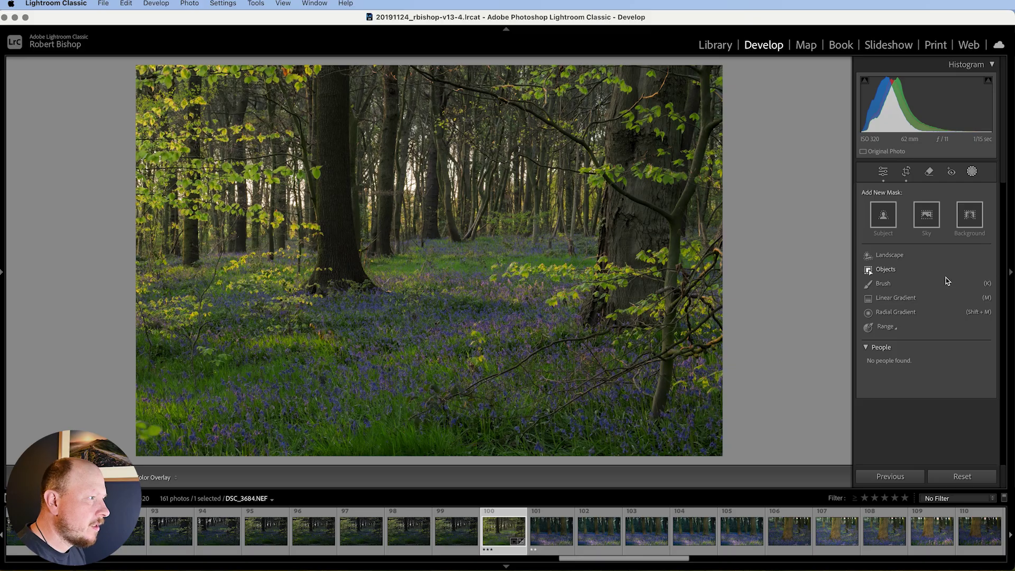
pyautogui.click(896, 313)
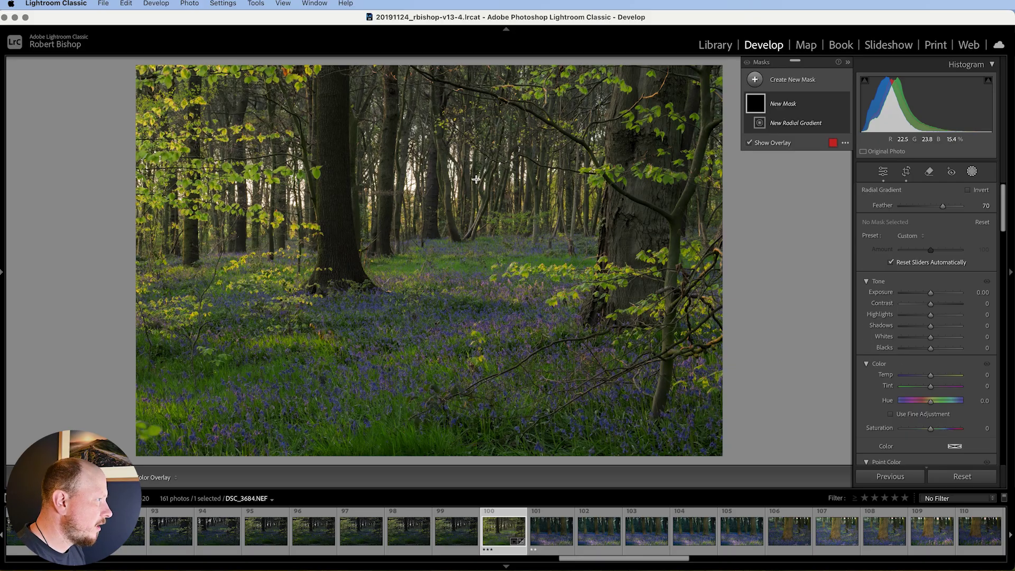
pyautogui.moveTo(476, 179)
pyautogui.mouseDown()
pyautogui.moveTo(580, 267)
pyautogui.moveTo(609, 315)
pyautogui.mouseUp()
pyautogui.moveTo(944, 206)
pyautogui.mouseDown()
pyautogui.moveTo(922, 207)
pyautogui.moveTo(938, 210)
pyautogui.mouseUp()
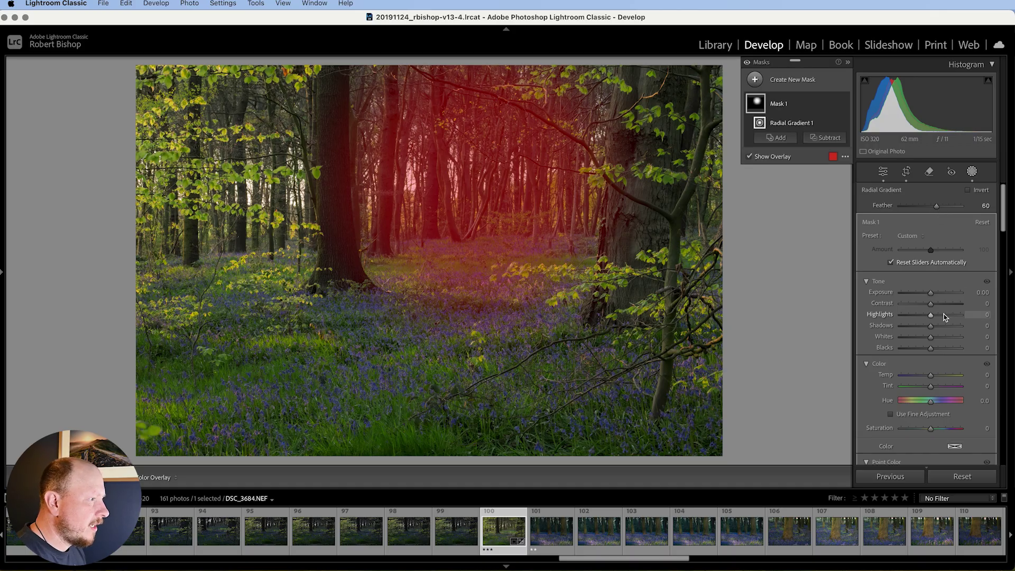
# Give the radial mask Dehaze −46, lower Clarity and Whites +10, then close masking
pyautogui.scroll(-3, 939, 326)
pyautogui.scroll(-5, 938, 326)
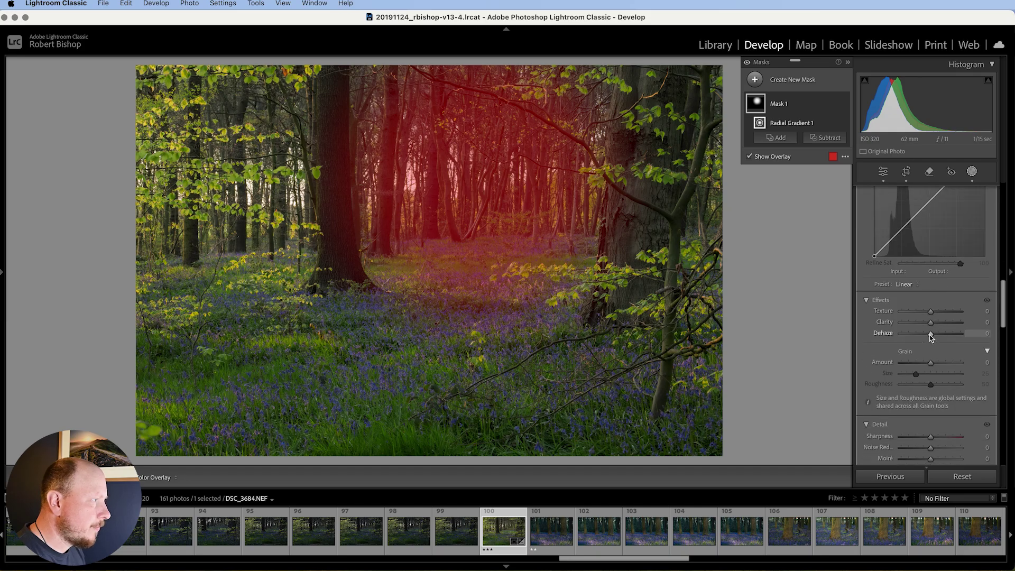
pyautogui.moveTo(931, 337); pyautogui.dragTo(918, 338)
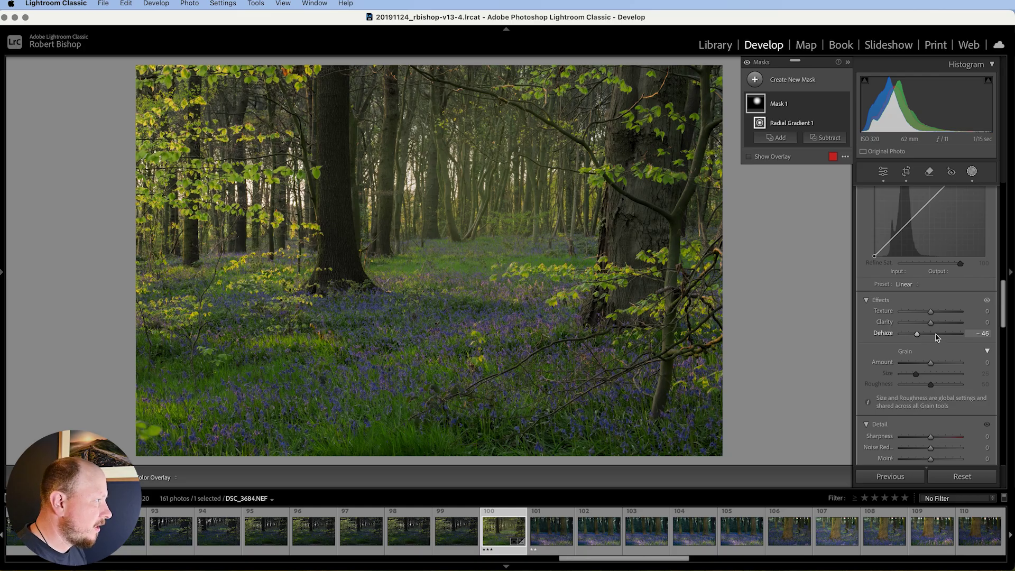
pyautogui.moveTo(489, 197)
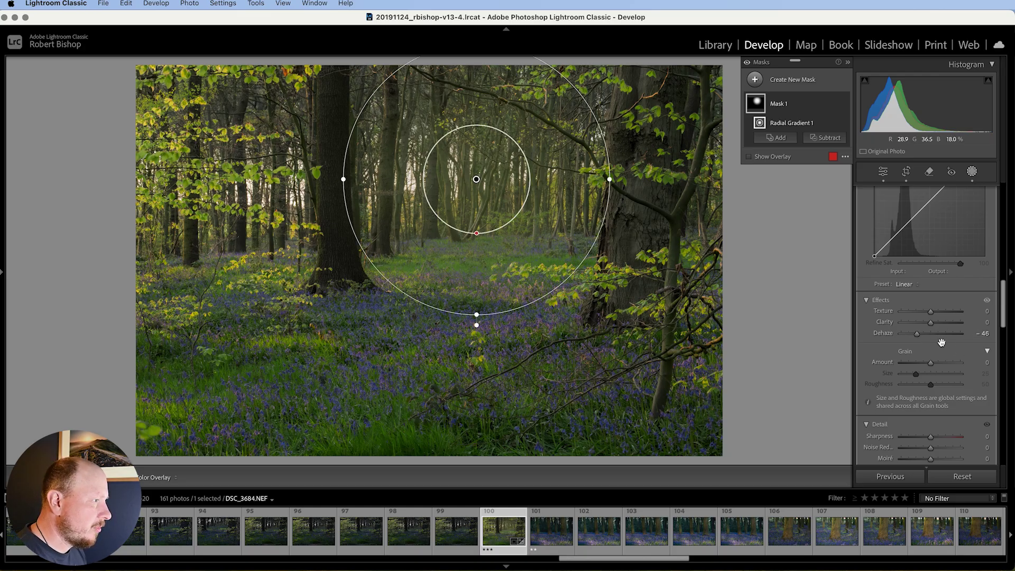
pyautogui.moveTo(929, 324)
pyautogui.mouseDown()
pyautogui.moveTo(924, 314)
pyautogui.moveTo(934, 342)
pyautogui.mouseUp()
pyautogui.scroll(10, 932, 328)
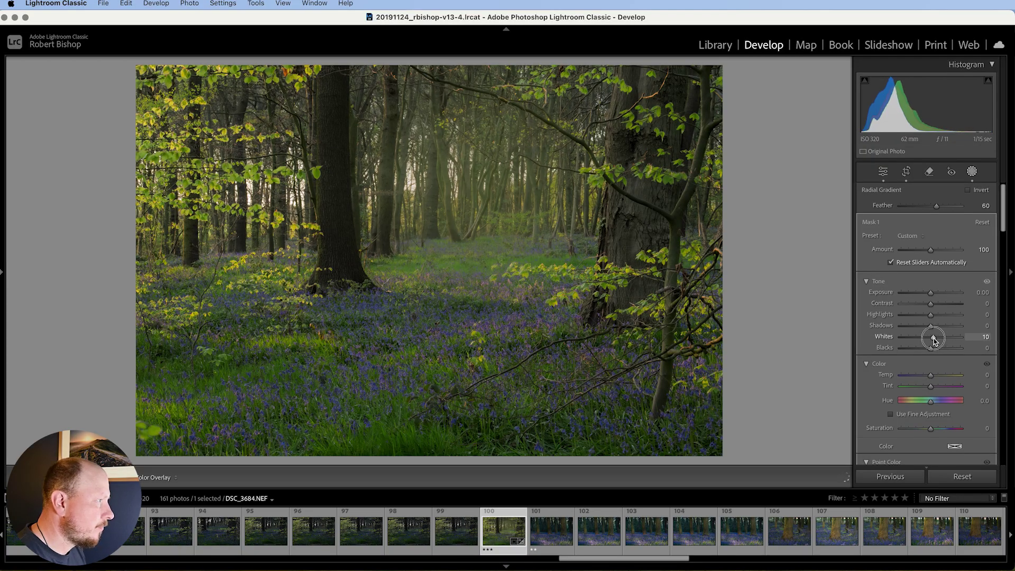
pyautogui.moveTo(933, 341); pyautogui.dragTo(934, 341)
pyautogui.scroll(-10, 899, 346)
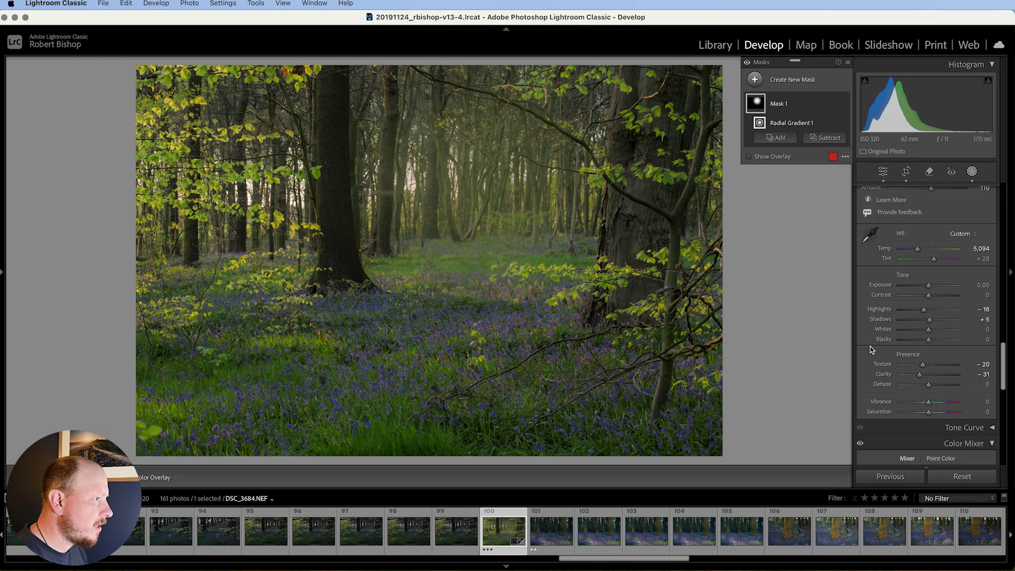
pyautogui.scroll(8, 871, 349)
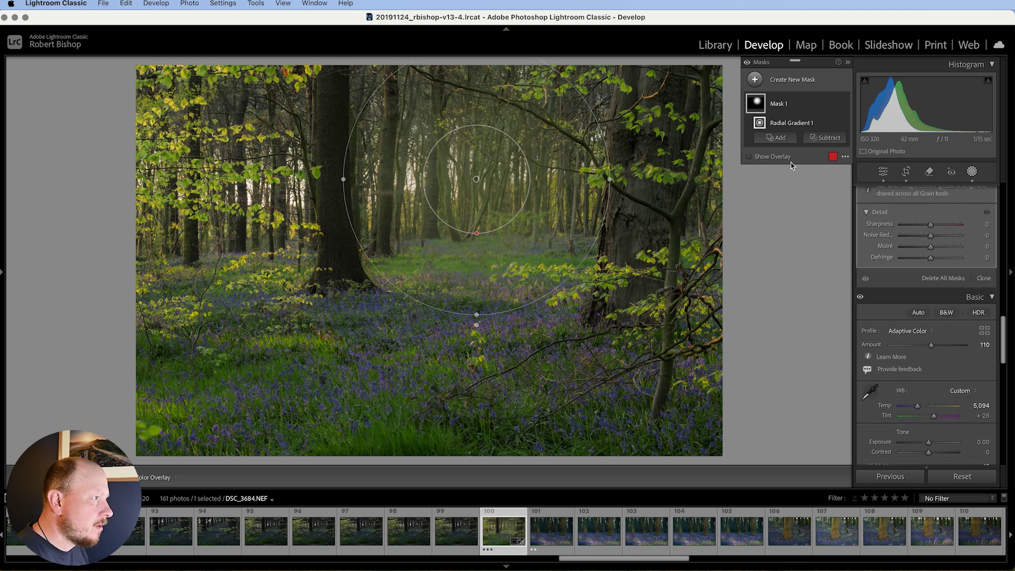
pyautogui.scroll(4, 908, 225)
pyautogui.scroll(5, 908, 225)
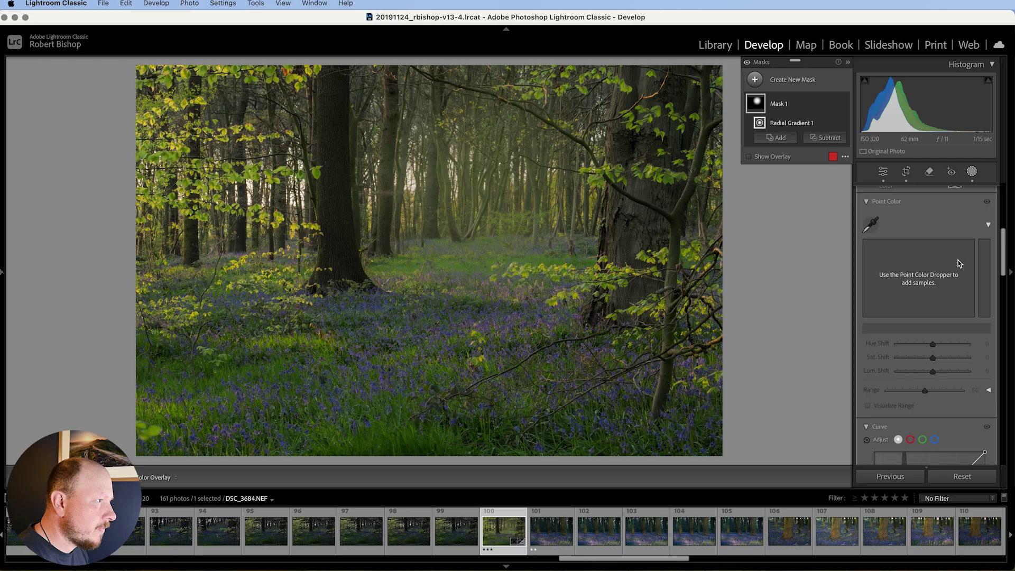
pyautogui.scroll(5, 959, 264)
pyautogui.click(972, 176)
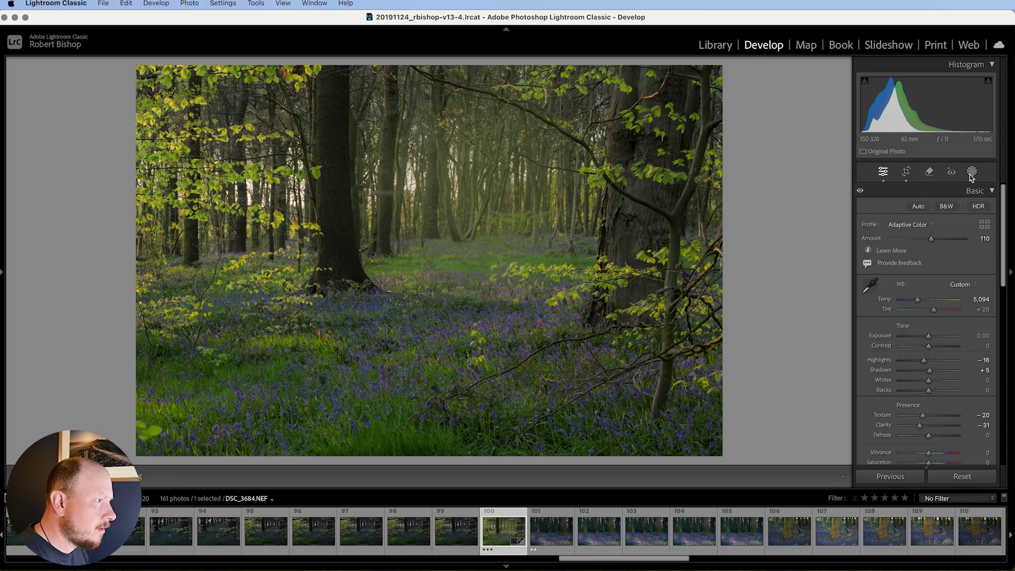
# Create Mask 2 from Select Landscape with only Natural Ground ticked
pyautogui.click(971, 176)
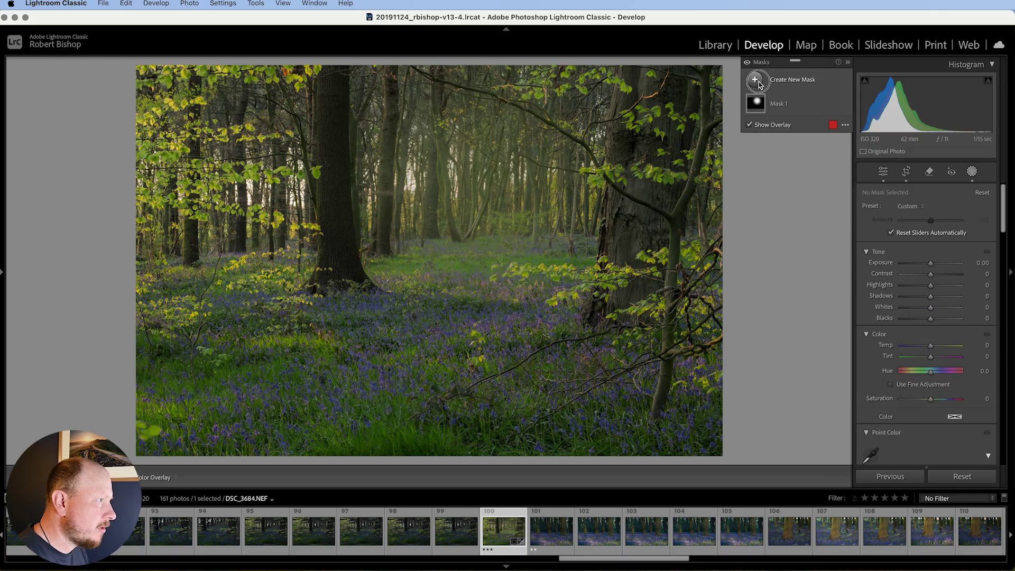
pyautogui.click(757, 83)
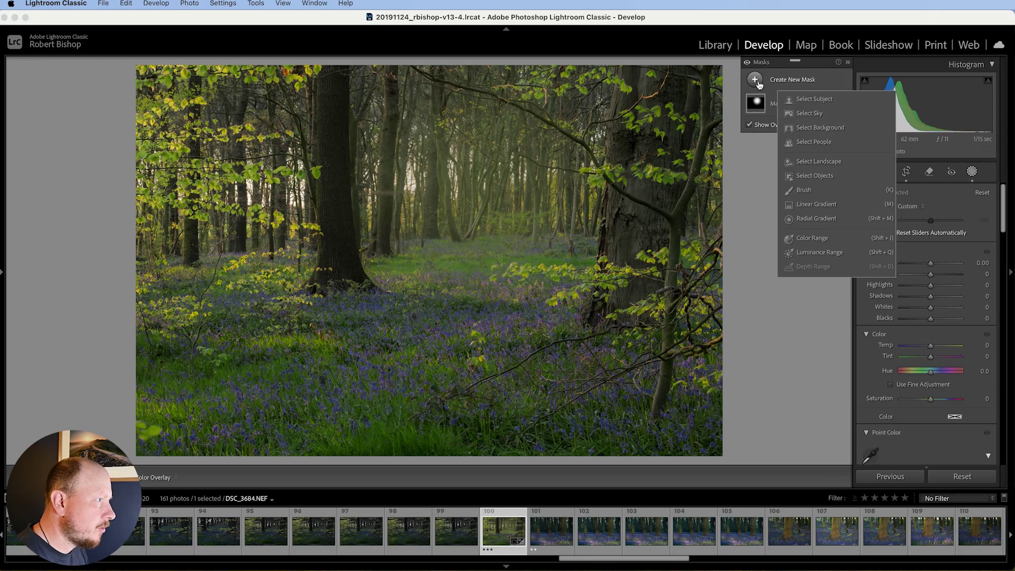
pyautogui.click(828, 162)
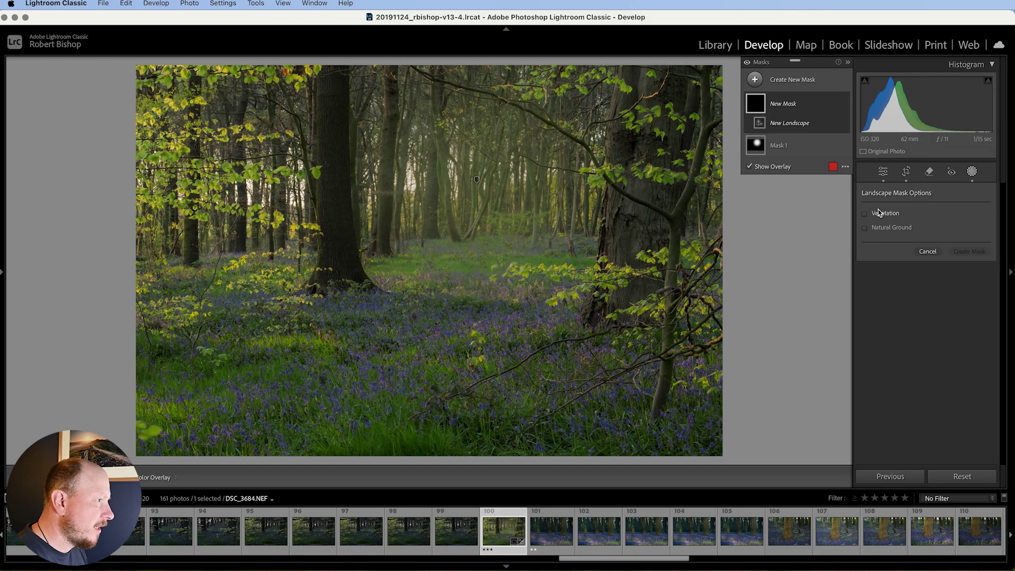
pyautogui.moveTo(879, 217)
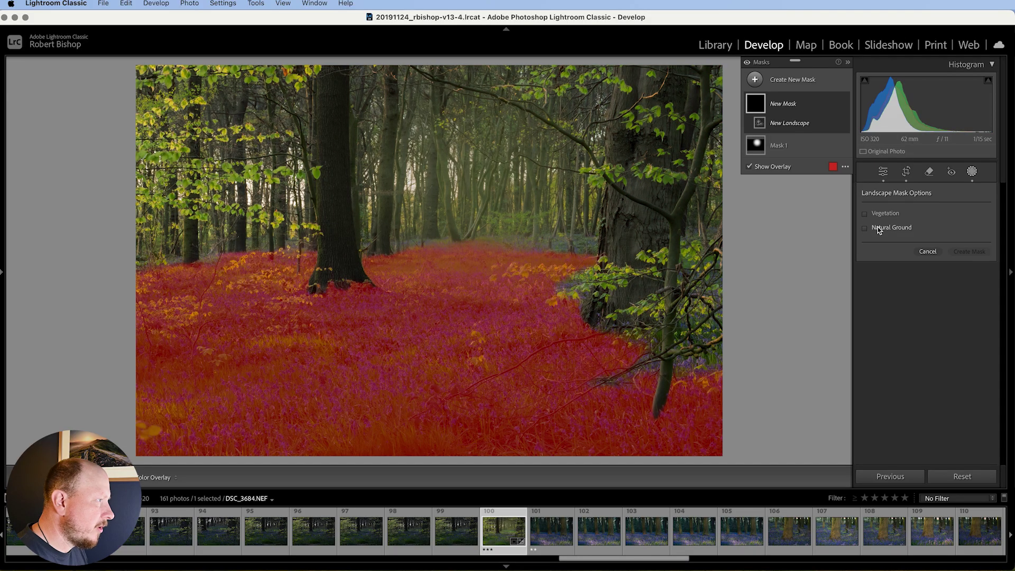
pyautogui.click(866, 230)
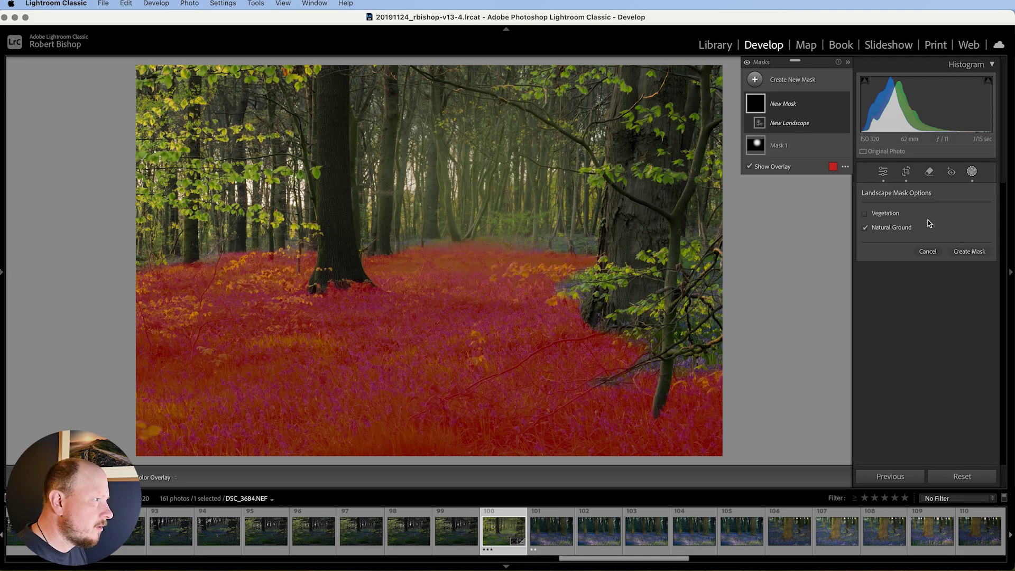
pyautogui.click(964, 253)
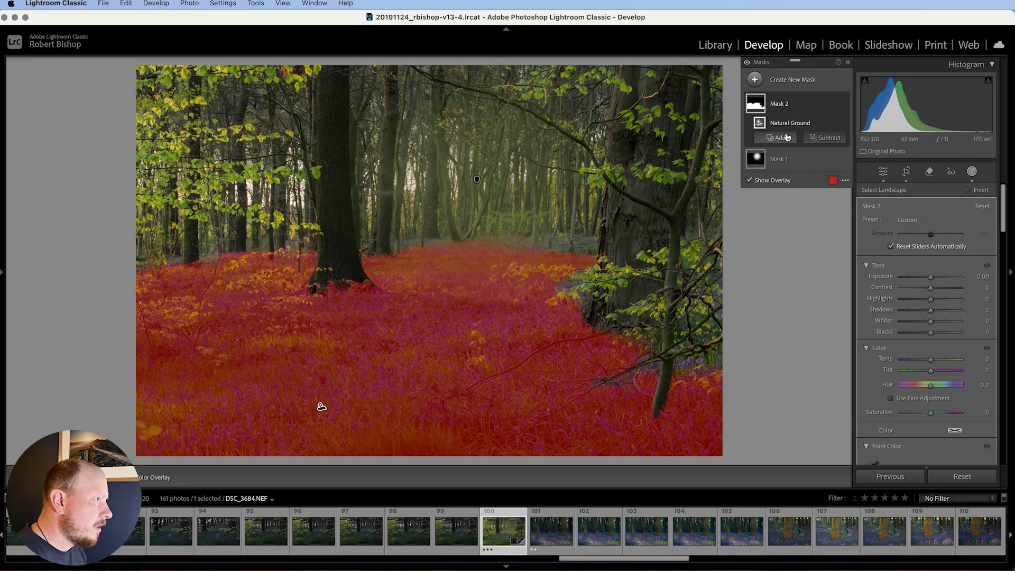
# Subtract a tilted linear gradient from Mask 2 so it fades out over the distant ground
pyautogui.click(816, 138)
pyautogui.click(845, 265)
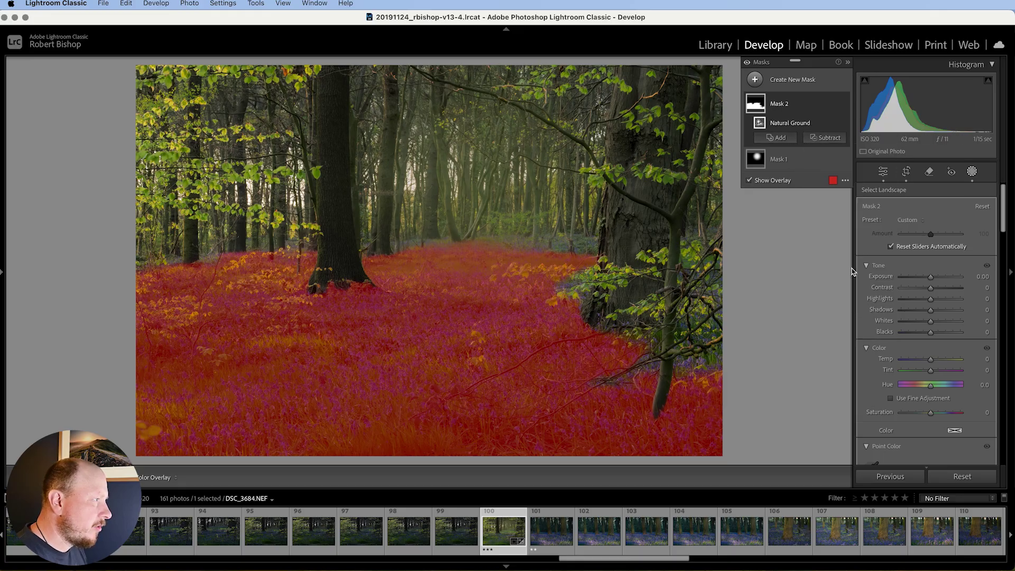
pyautogui.moveTo(437, 239); pyautogui.dragTo(436, 437)
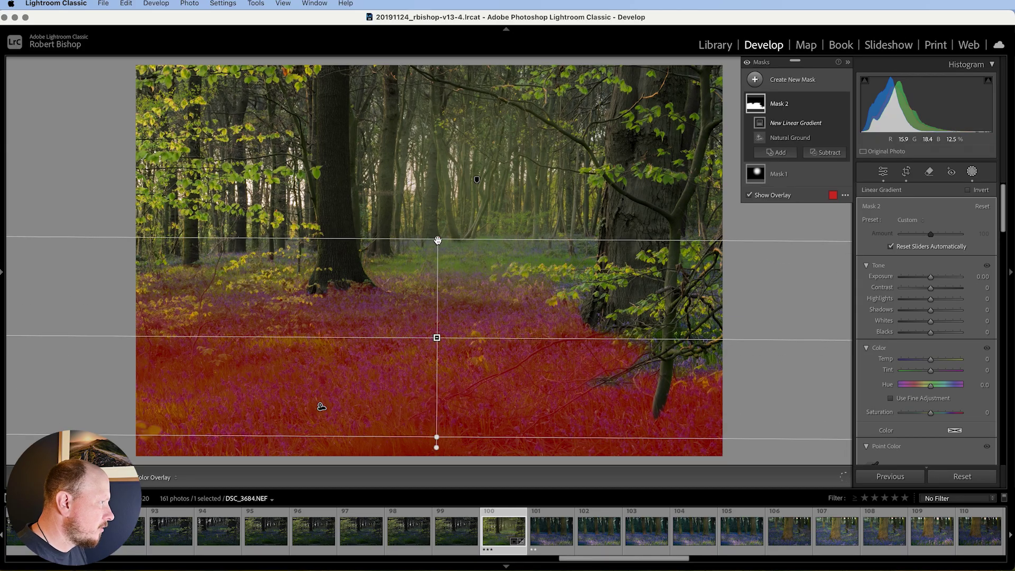
pyautogui.moveTo(458, 236)
pyautogui.mouseDown()
pyautogui.moveTo(459, 250)
pyautogui.moveTo(447, 249)
pyautogui.mouseUp()
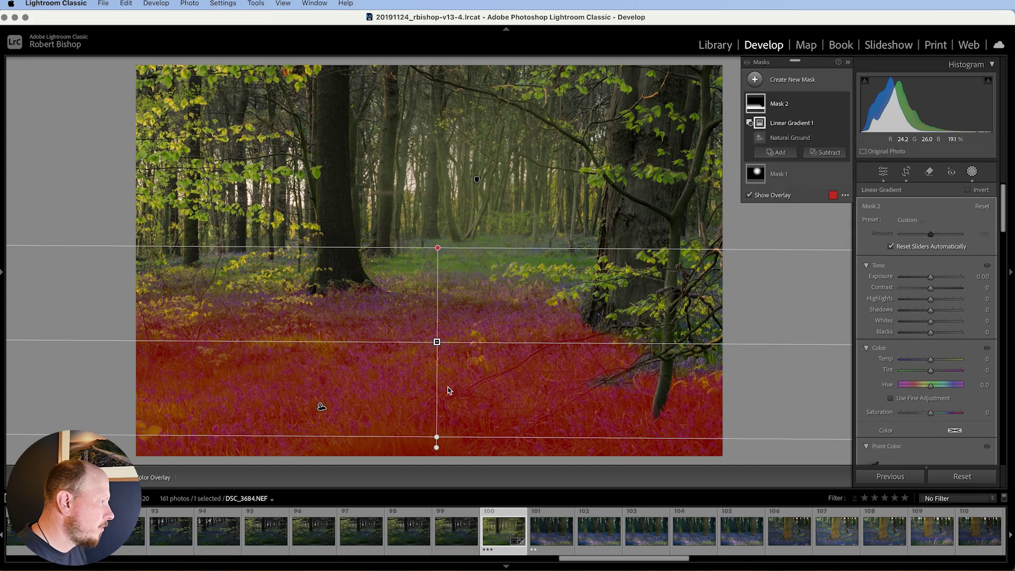
pyautogui.moveTo(436, 445)
pyautogui.mouseDown()
pyautogui.moveTo(421, 446)
pyautogui.moveTo(430, 447)
pyautogui.mouseUp()
pyautogui.moveTo(444, 249); pyautogui.dragTo(444, 238)
pyautogui.moveTo(433, 444); pyautogui.dragTo(433, 448)
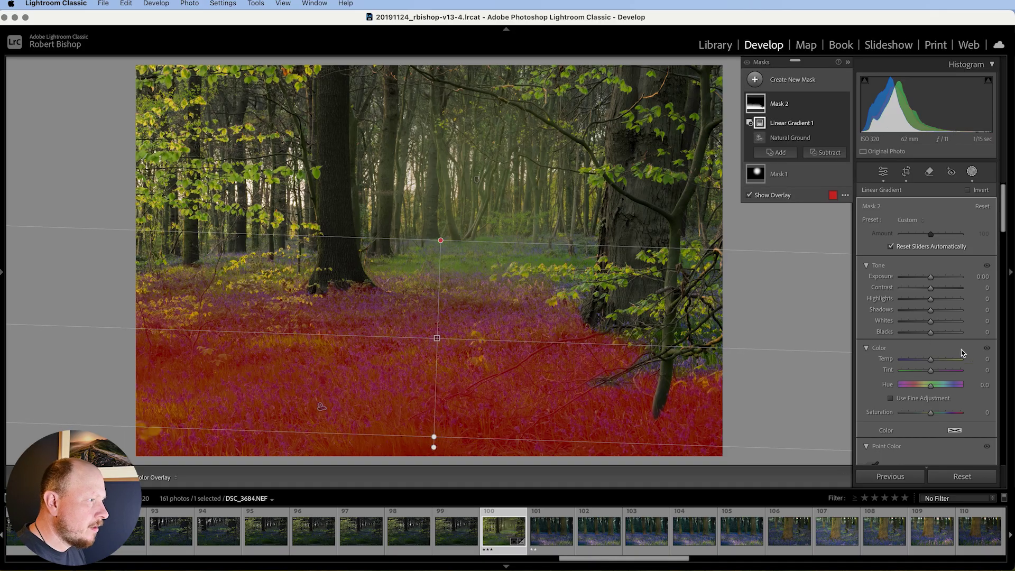
# Set the foreground mask's Clarity to 27 and Texture to 13
pyautogui.scroll(-10, 960, 355)
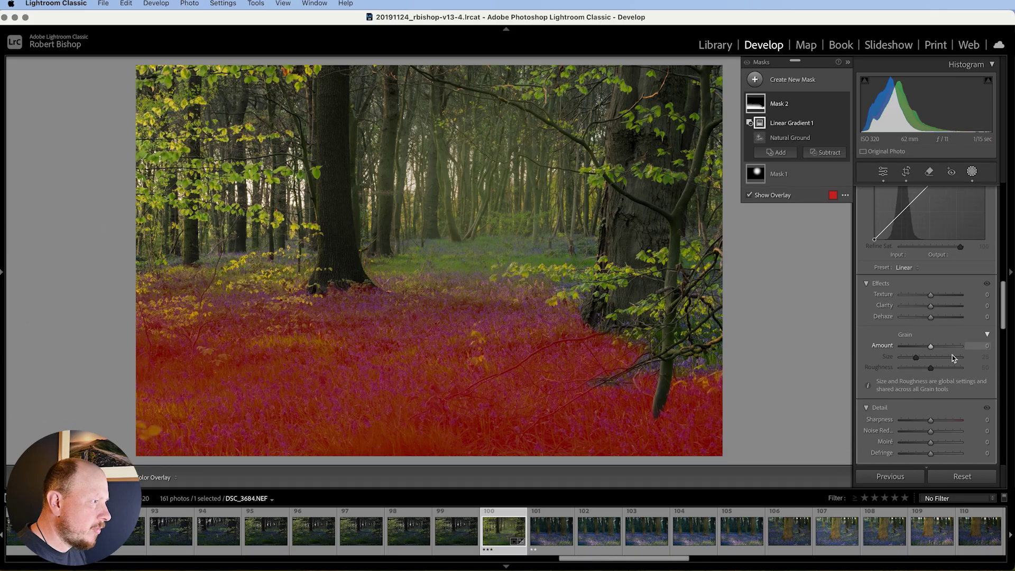
pyautogui.scroll(-1, 953, 358)
pyautogui.moveTo(931, 300); pyautogui.dragTo(938, 300)
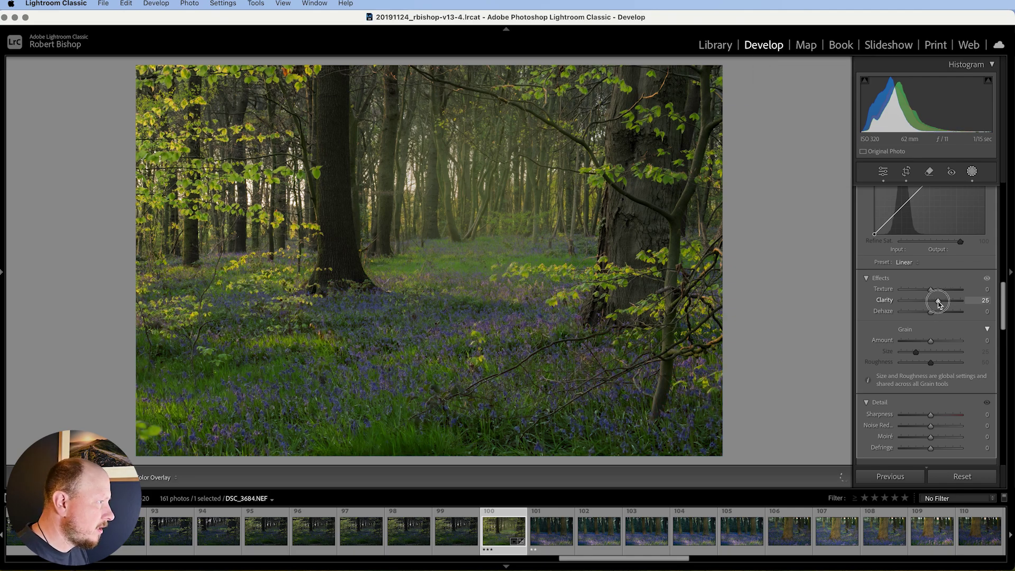
pyautogui.moveTo(938, 302); pyautogui.dragTo(935, 292)
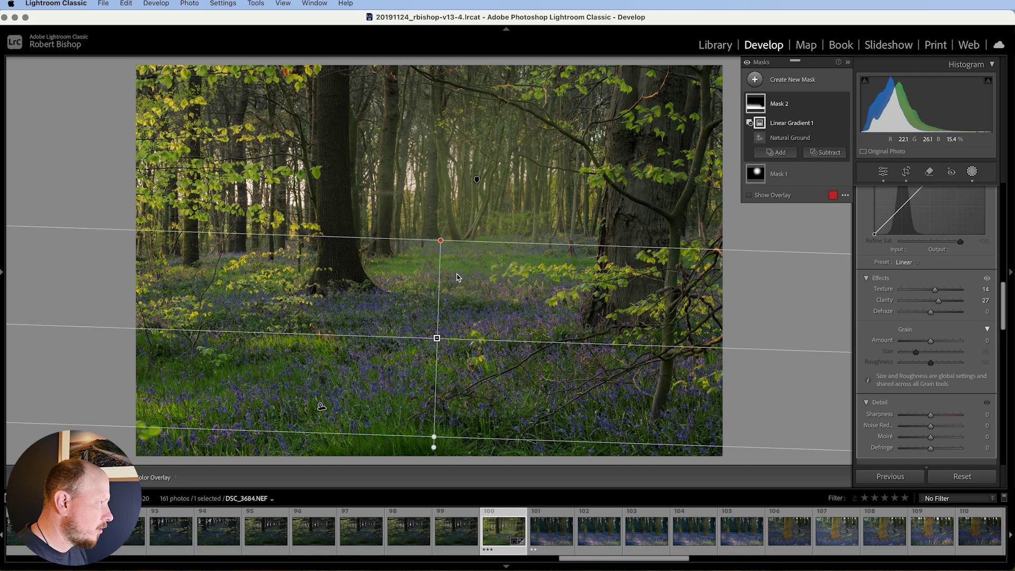
pyautogui.moveTo(935, 291); pyautogui.dragTo(936, 292)
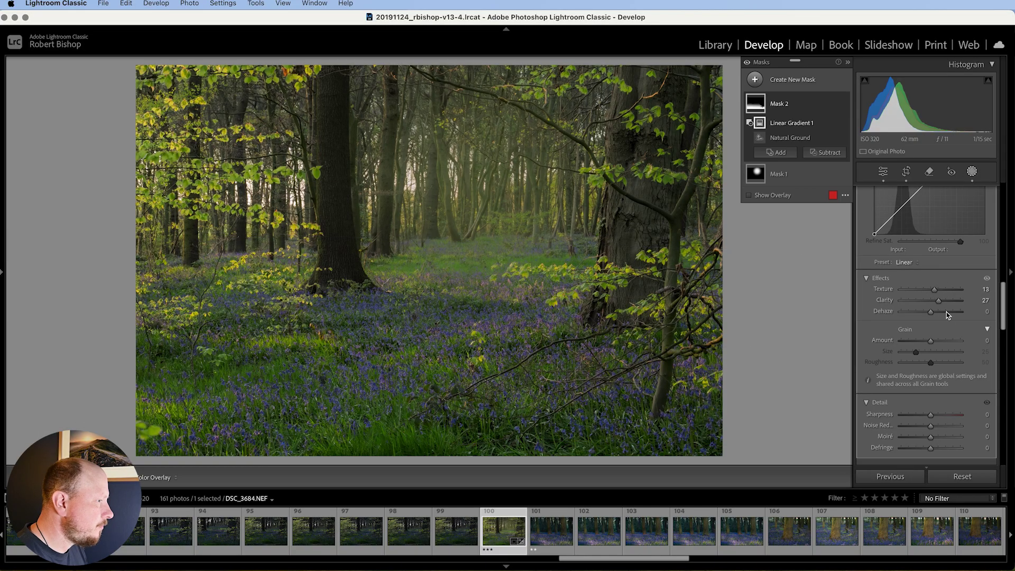
pyautogui.scroll(-8, 947, 338)
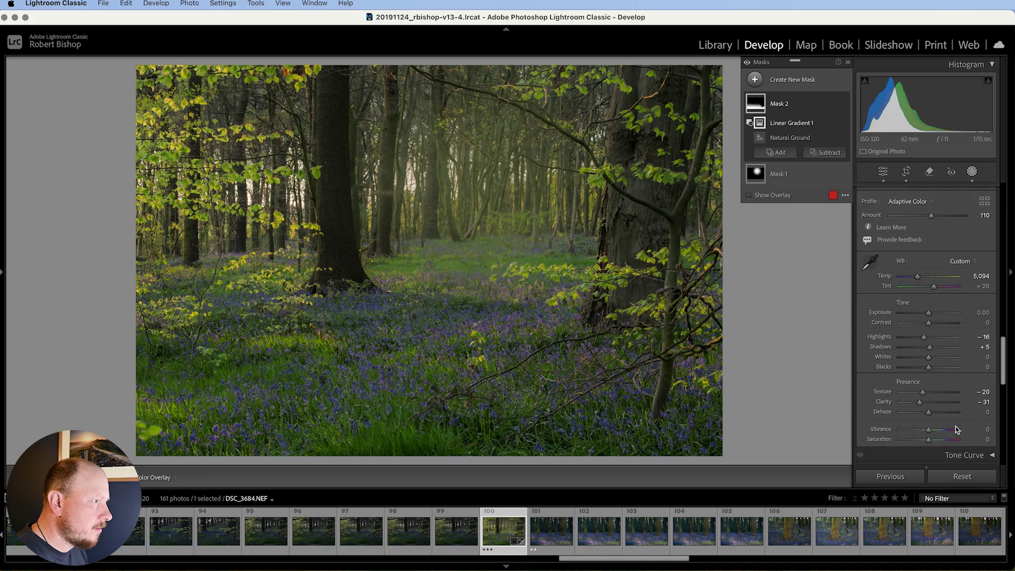
pyautogui.scroll(1, 984, 253)
# Add a Radial Gradient mask over the upper-left trees with Feather 100
pyautogui.click(985, 247)
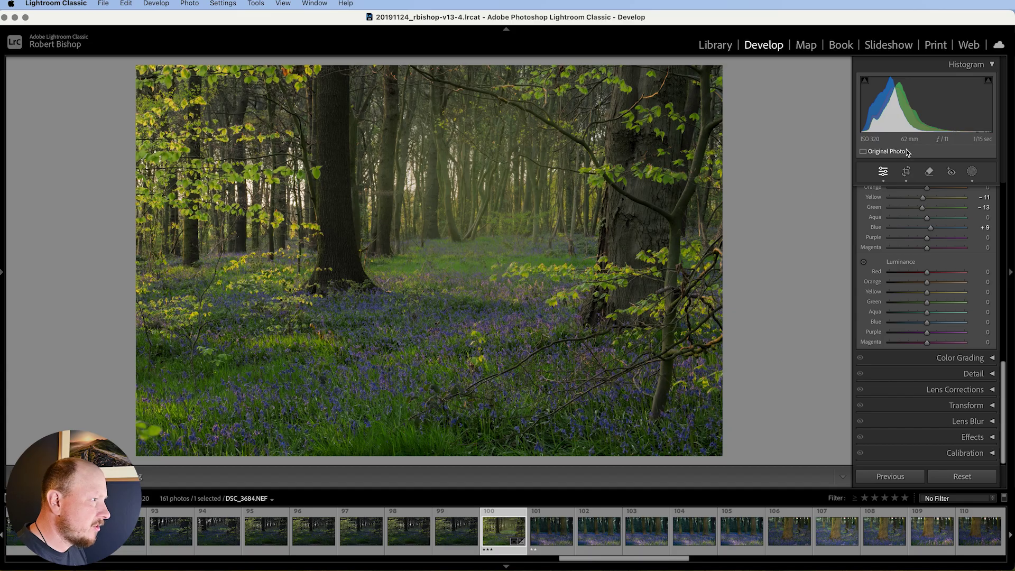
pyautogui.click(972, 171)
pyautogui.click(754, 80)
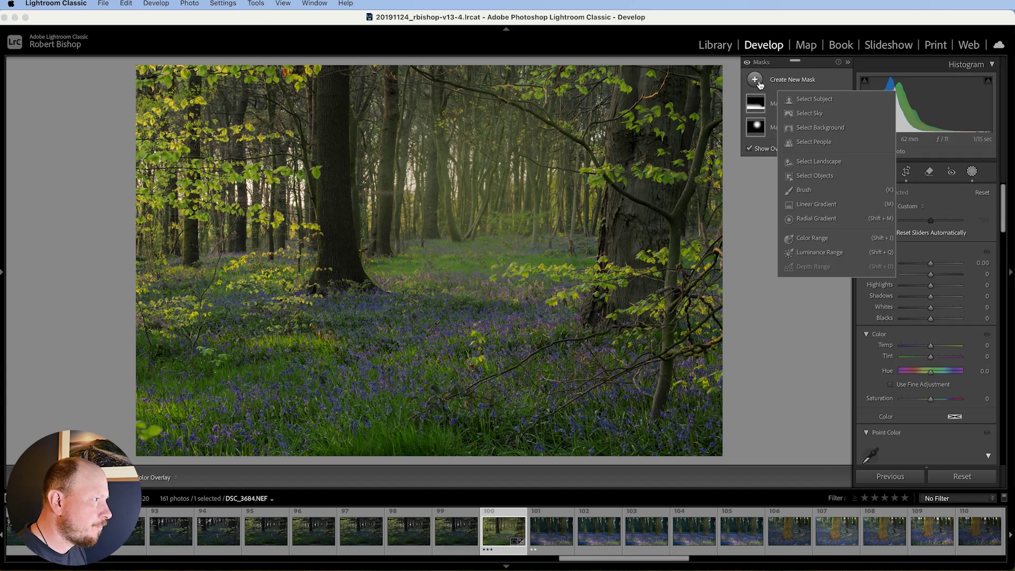
pyautogui.click(816, 219)
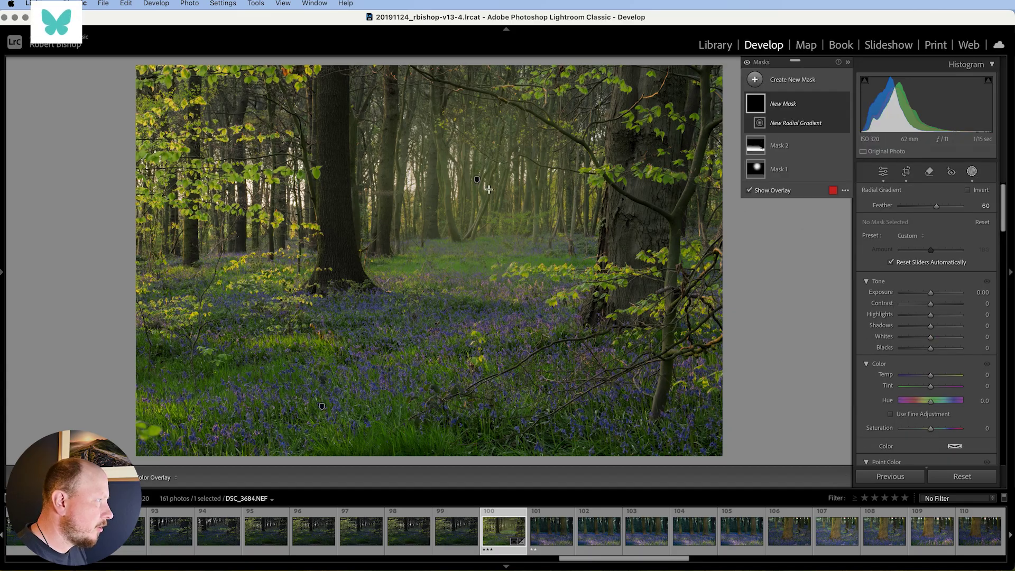
pyautogui.moveTo(286, 172); pyautogui.dragTo(555, 197)
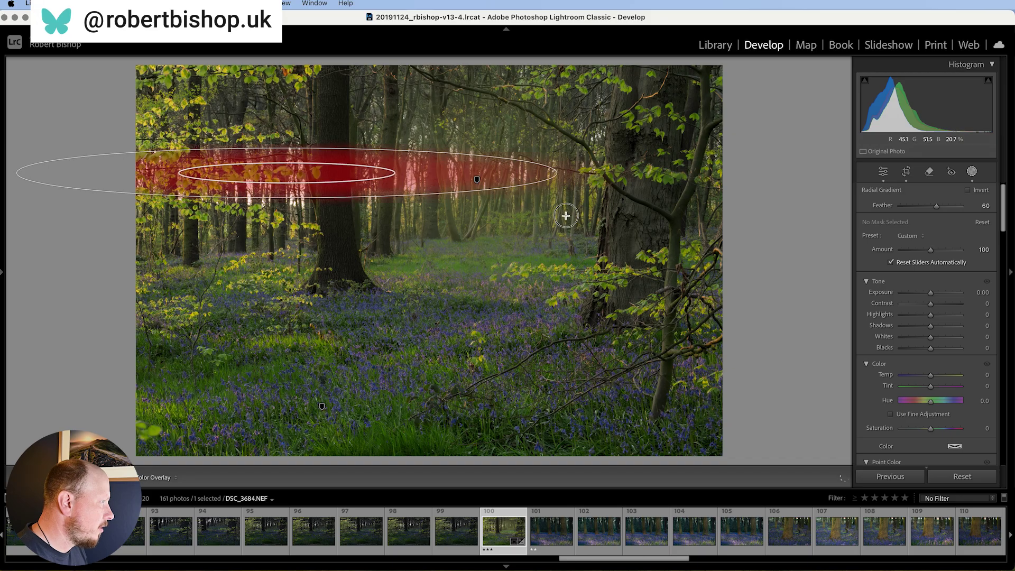
pyautogui.moveTo(937, 206); pyautogui.dragTo(965, 209)
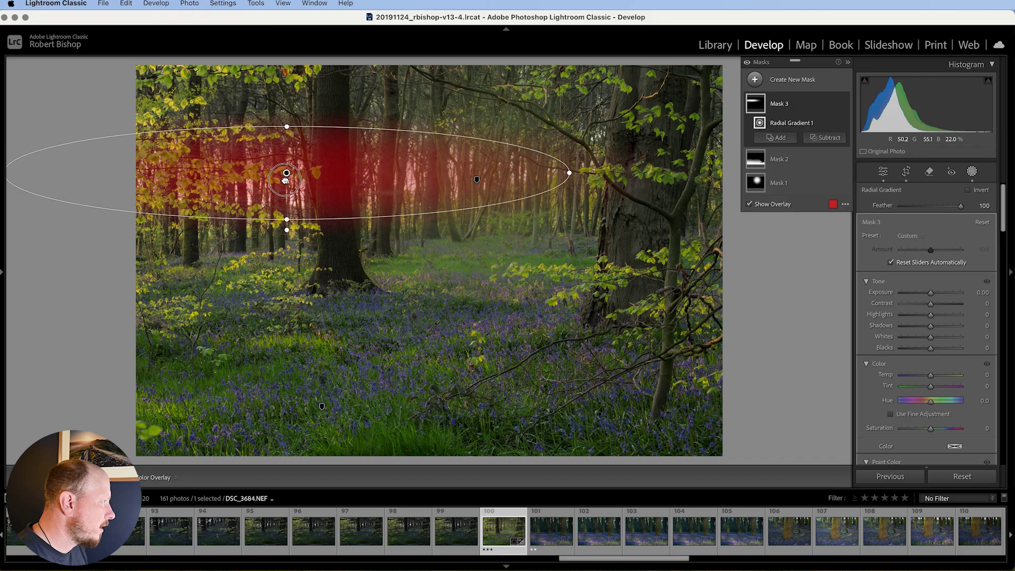
pyautogui.moveTo(286, 180); pyautogui.dragTo(271, 187)
pyautogui.moveTo(371, 127); pyautogui.dragTo(369, 127)
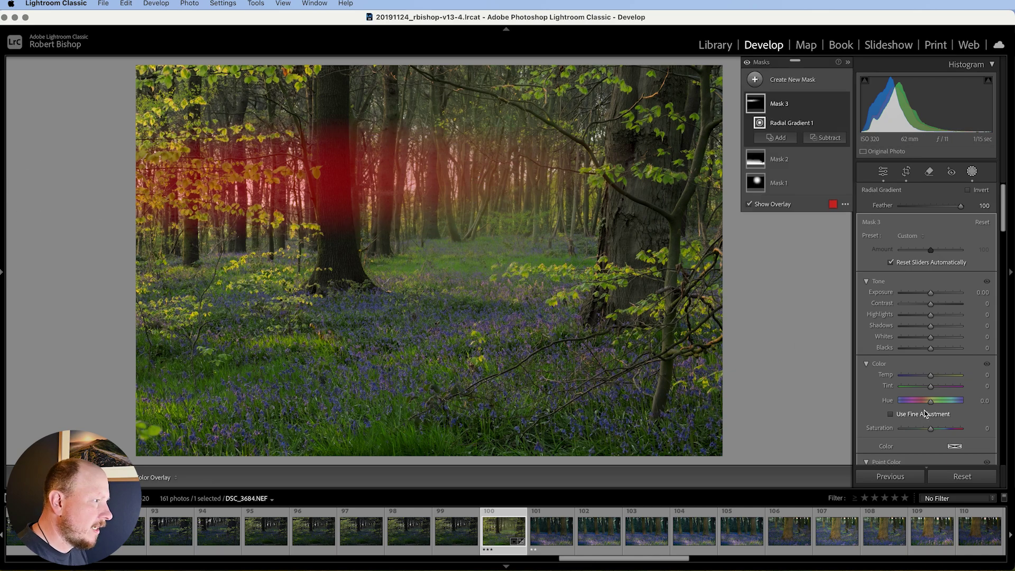
# Tone the ellipse down with Highlights -74, Shadows 8 and Whites -14
pyautogui.moveTo(930, 315)
pyautogui.mouseDown()
pyautogui.moveTo(909, 318)
pyautogui.moveTo(926, 340)
pyautogui.moveTo(933, 329)
pyautogui.mouseUp()
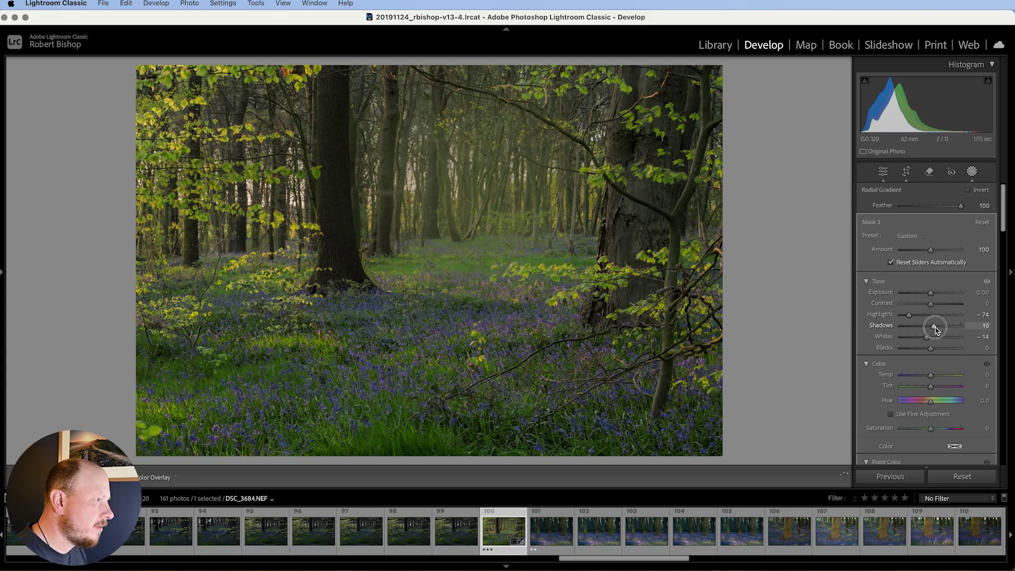
pyautogui.moveTo(935, 329); pyautogui.dragTo(935, 330)
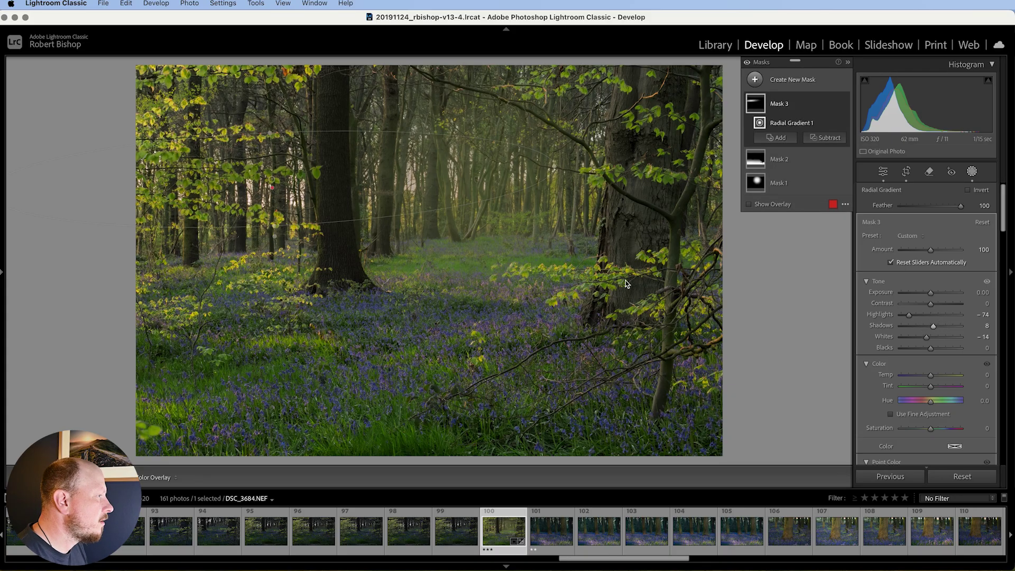
pyautogui.scroll(-5, 930, 370)
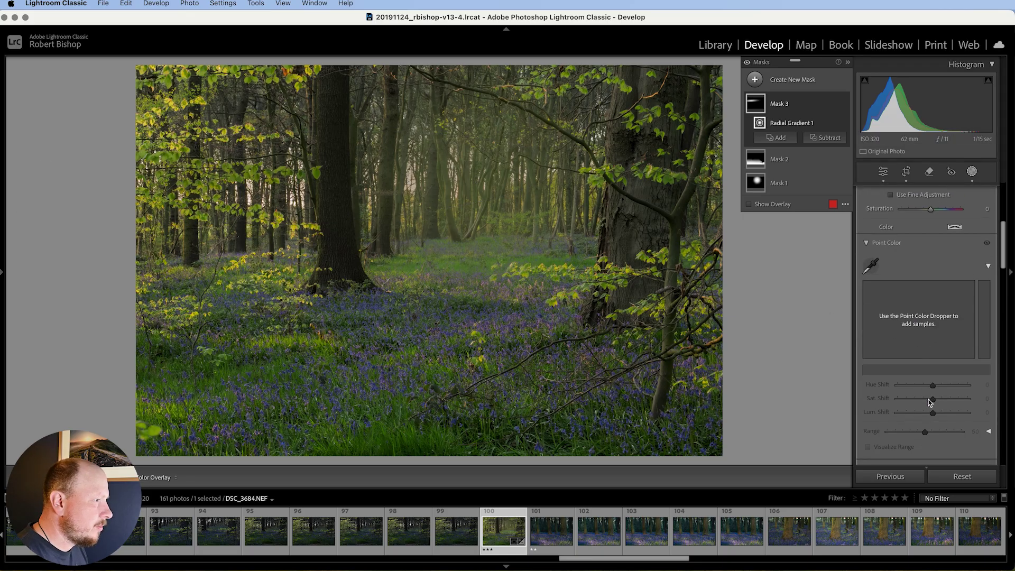
pyautogui.scroll(-8, 930, 402)
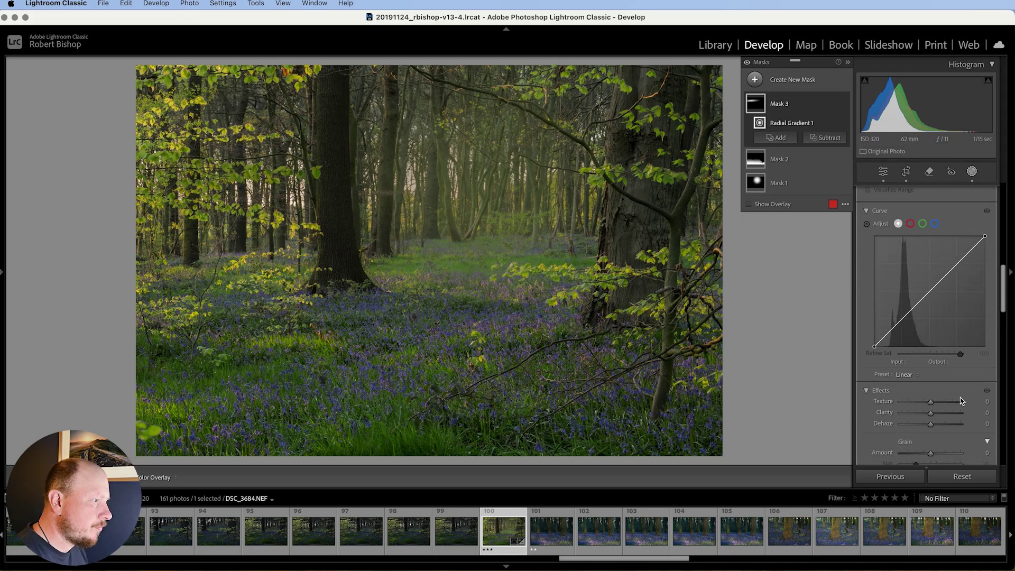
pyautogui.scroll(-5, 961, 401)
pyautogui.click(983, 401)
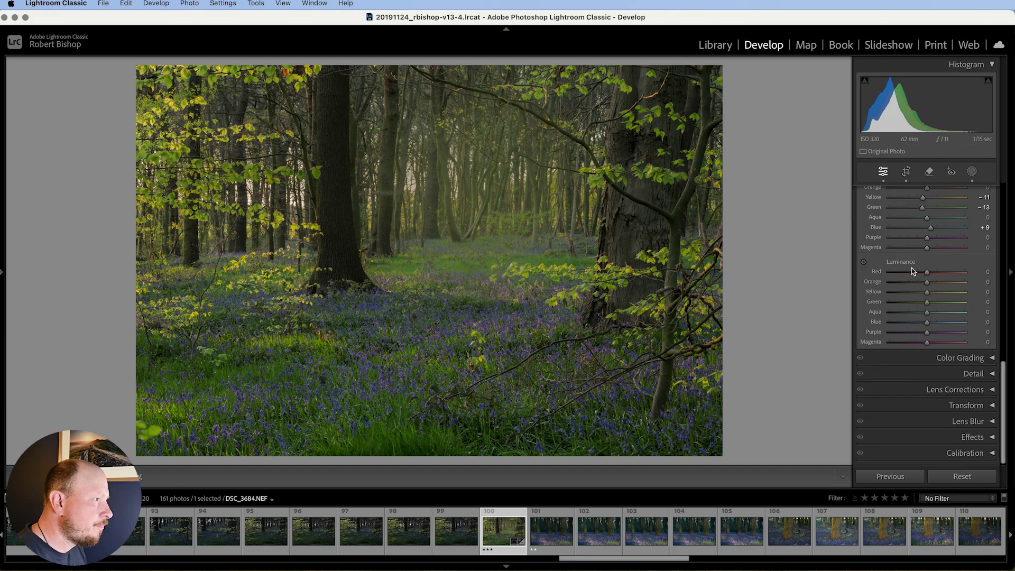
pyautogui.scroll(10, 913, 267)
# Start a Brush mask with a straight stroke up the left trunk
pyautogui.click(972, 171)
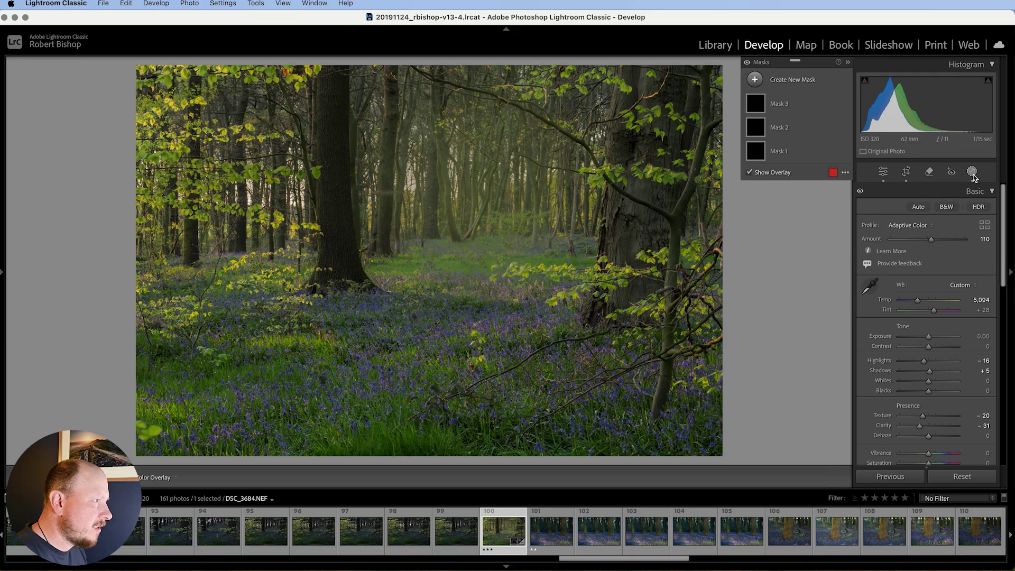
pyautogui.click(757, 81)
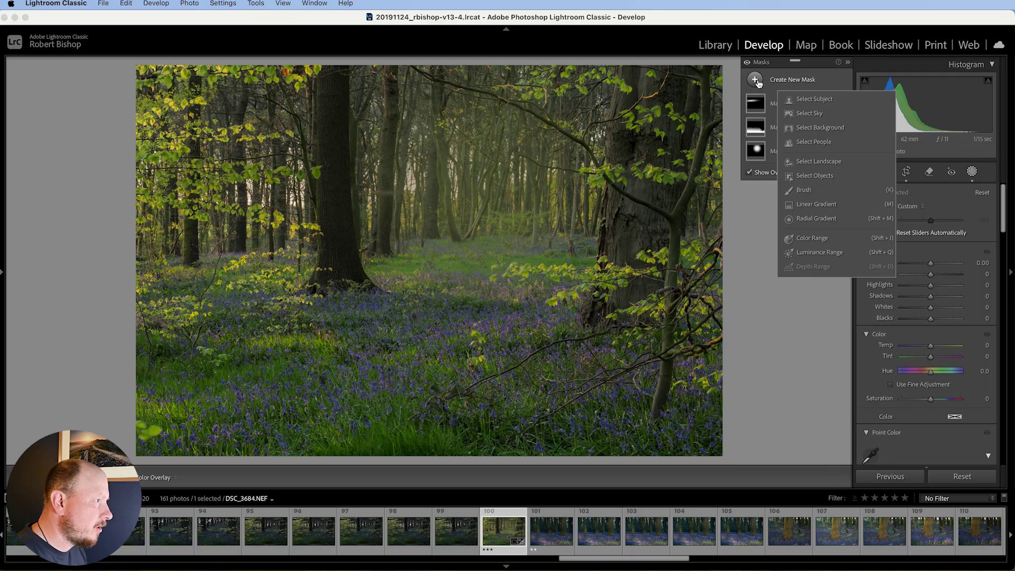
pyautogui.click(814, 191)
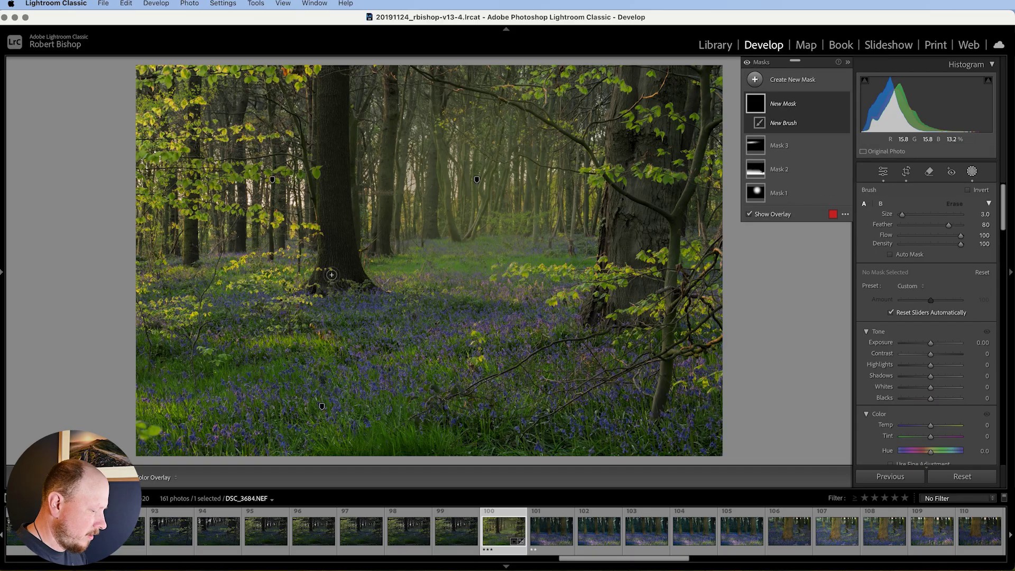
pyautogui.press(']')
pyautogui.press(']')
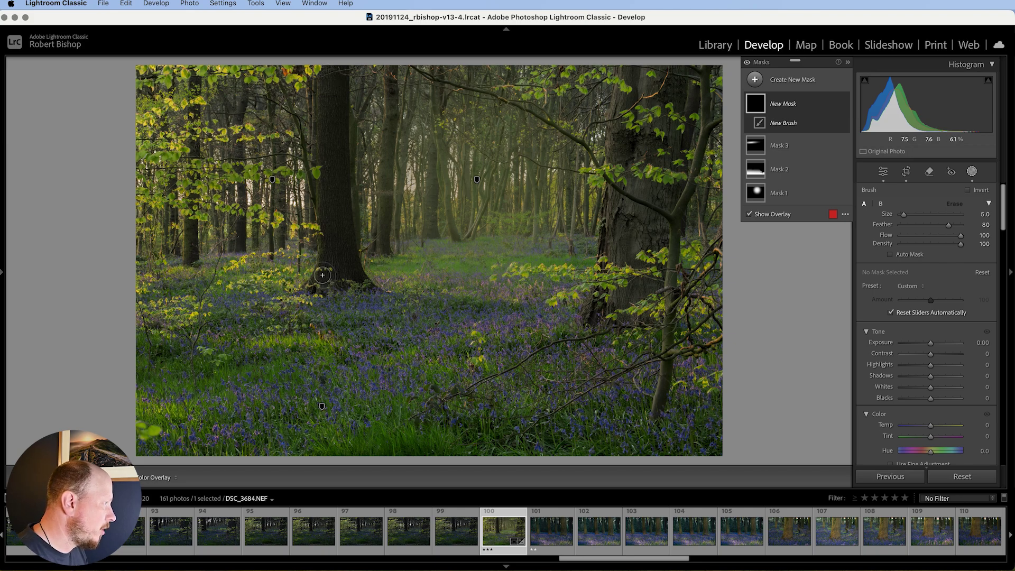
pyautogui.click(322, 275)
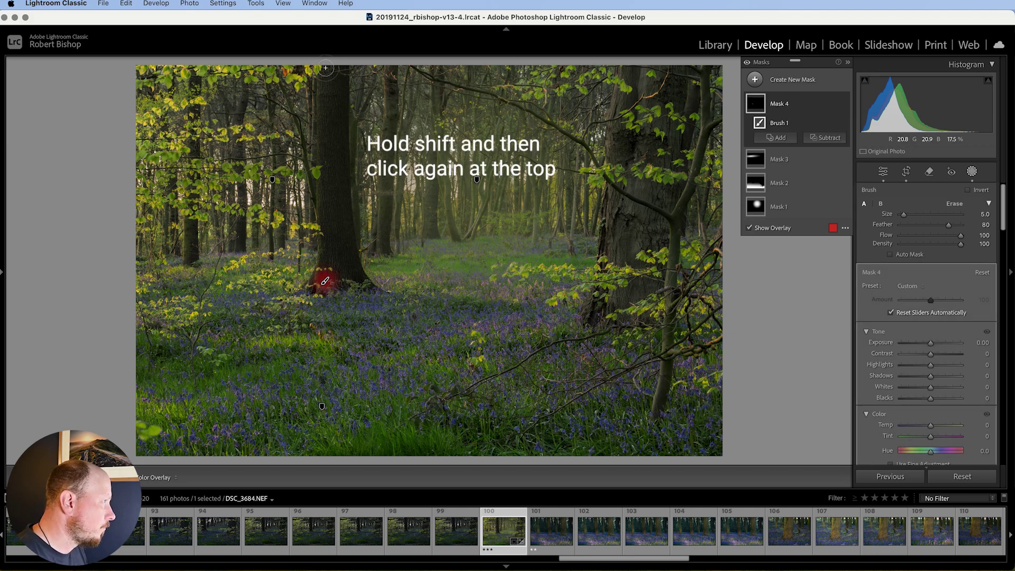
pyautogui.keyDown('shift'); pyautogui.click(325, 67); pyautogui.keyUp('shift')
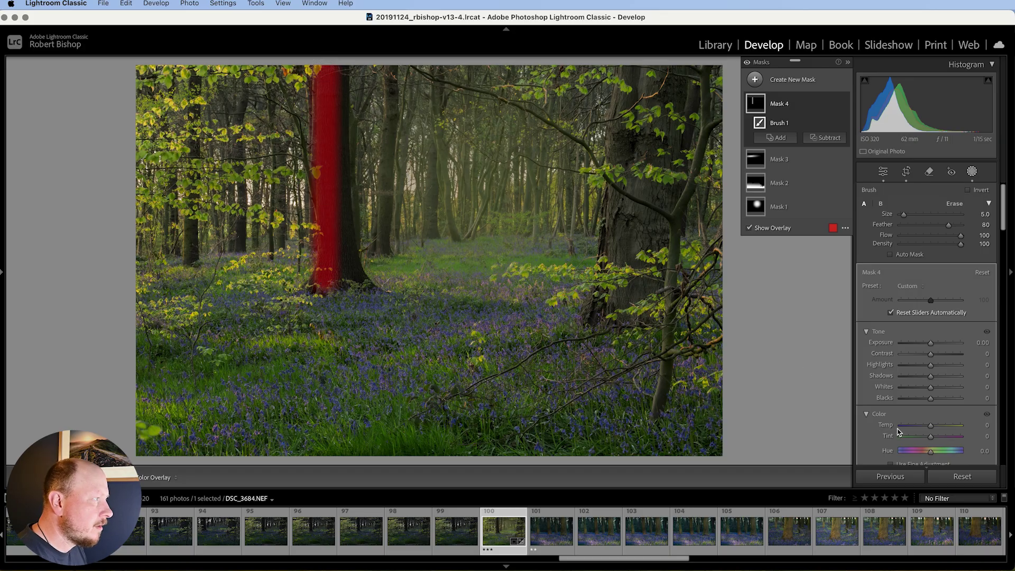
# Set the trunk mask to Exposure 0.36, Shadows 32 and Temp 22
pyautogui.moveTo(931, 379); pyautogui.dragTo(940, 378)
pyautogui.moveTo(930, 343); pyautogui.dragTo(931, 344)
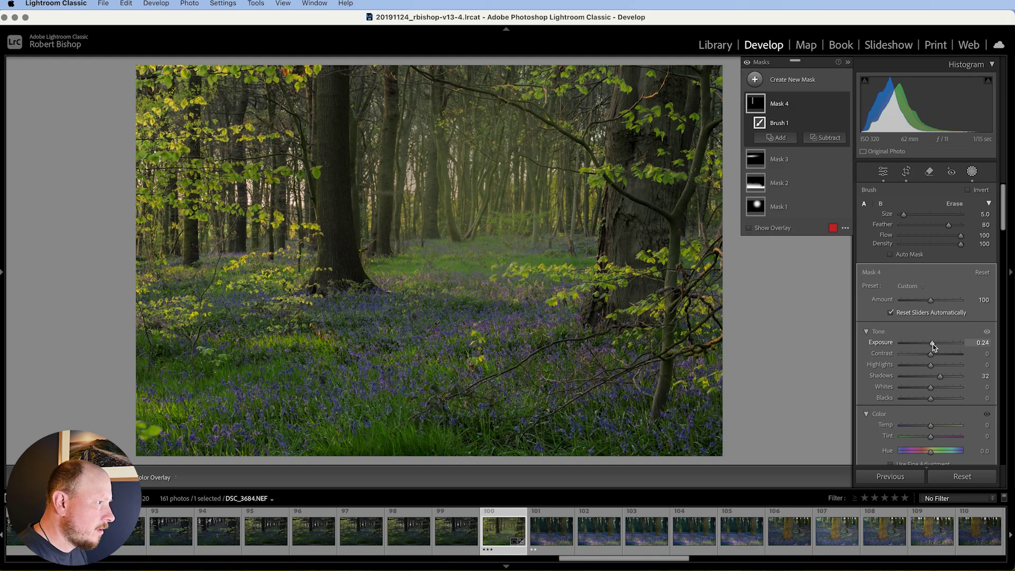
pyautogui.moveTo(933, 429); pyautogui.dragTo(939, 428)
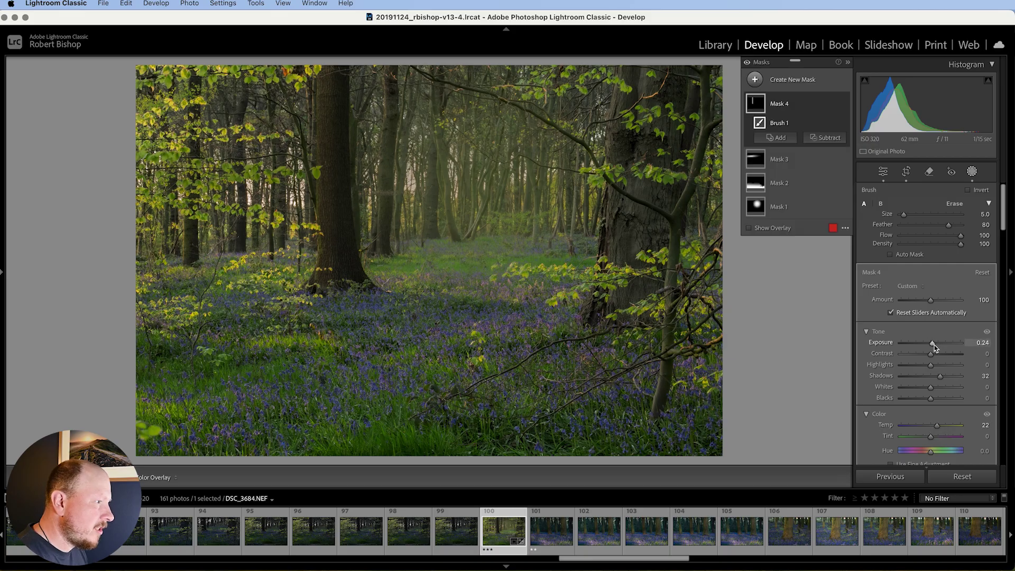
pyautogui.moveTo(933, 346); pyautogui.dragTo(934, 345)
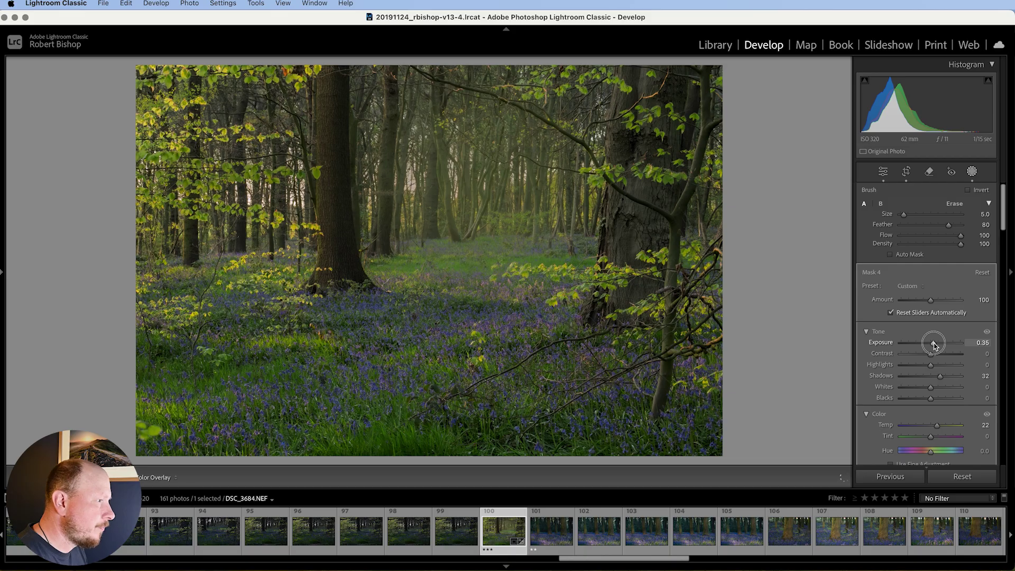
pyautogui.moveTo(933, 345); pyautogui.dragTo(934, 343)
# Paint the adjustment further up the trunk with progressively smaller brushes
pyautogui.moveTo(616, 207)
pyautogui.mouseDown()
pyautogui.moveTo(609, 251)
pyautogui.moveTo(616, 196)
pyautogui.mouseUp()
pyautogui.press('[')
pyautogui.press('[')
pyautogui.press('[')
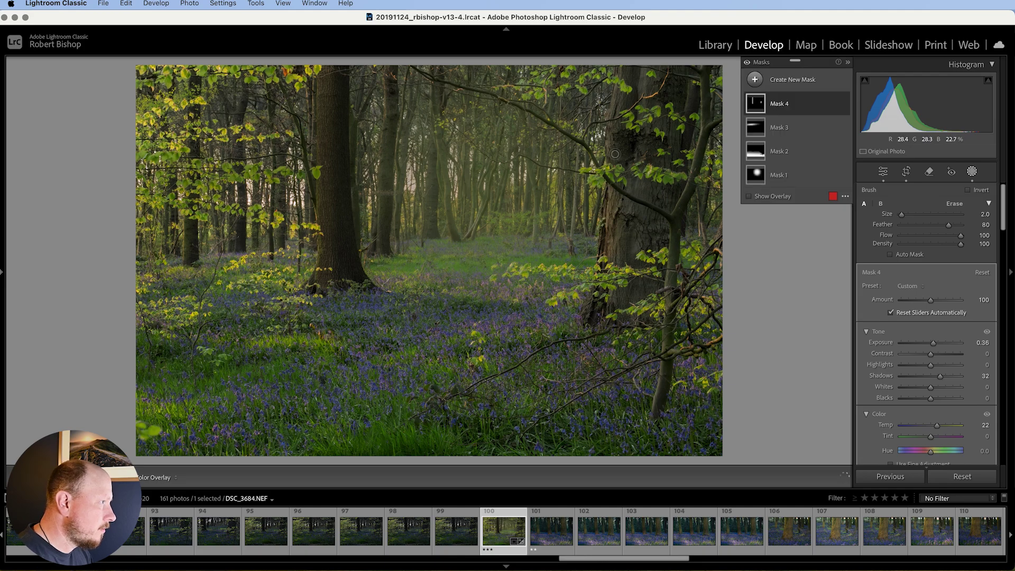
pyautogui.moveTo(618, 152)
pyautogui.mouseDown()
pyautogui.moveTo(617, 160)
pyautogui.moveTo(608, 149)
pyautogui.moveTo(618, 125)
pyautogui.moveTo(615, 161)
pyautogui.mouseUp()
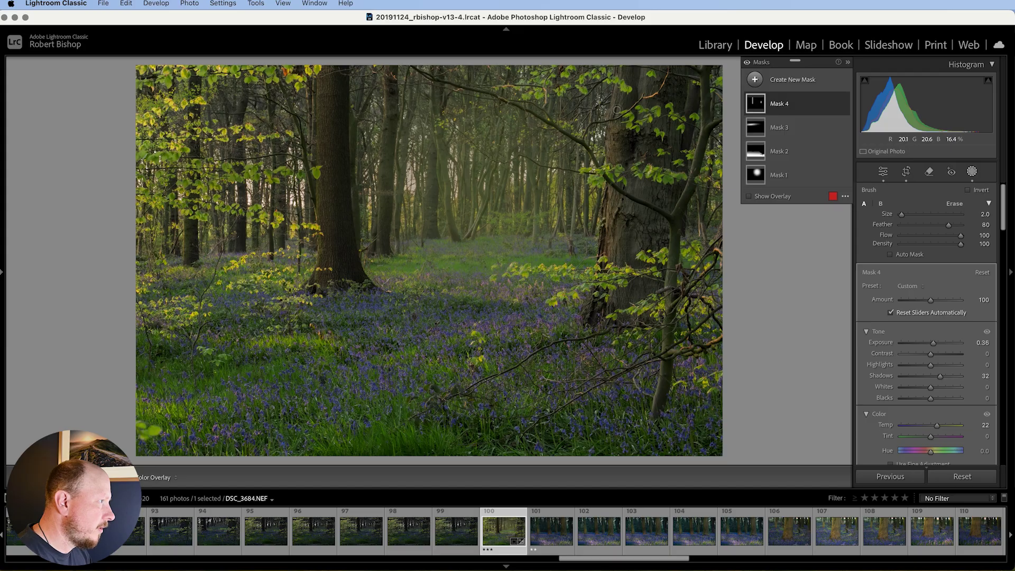
pyautogui.moveTo(615, 113); pyautogui.dragTo(625, 97)
pyautogui.press('[')
pyautogui.moveTo(624, 85)
pyautogui.mouseDown()
pyautogui.moveTo(618, 70)
pyautogui.moveTo(625, 101)
pyautogui.mouseUp()
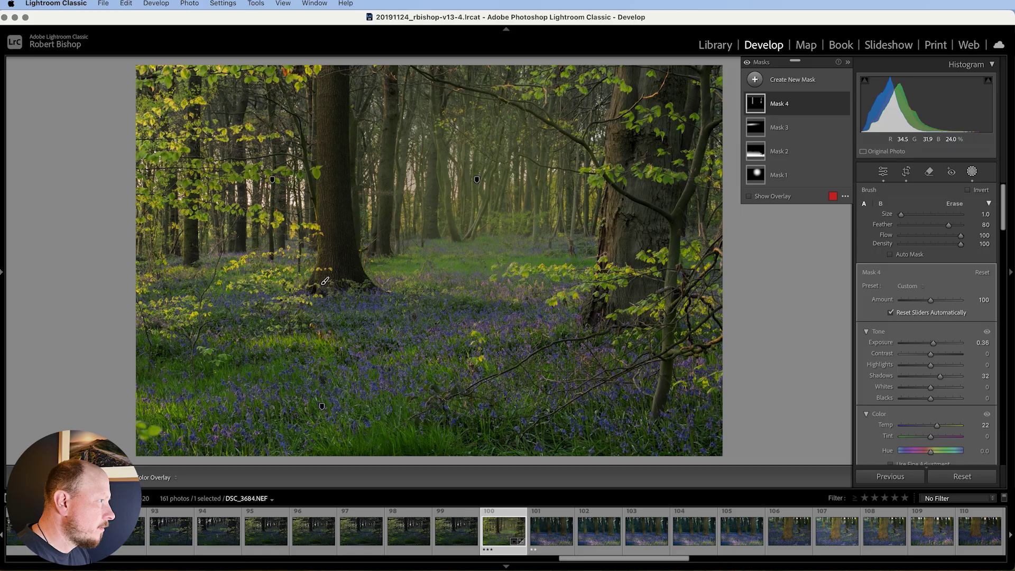
# Extend the brush mask along the right-hand trunk, top to bottom
pyautogui.moveTo(601, 262)
pyautogui.mouseDown()
pyautogui.moveTo(585, 317)
pyautogui.moveTo(616, 291)
pyautogui.moveTo(615, 256)
pyautogui.mouseUp()
pyautogui.scroll(1, 617, 260)
pyautogui.scroll(1, 615, 235)
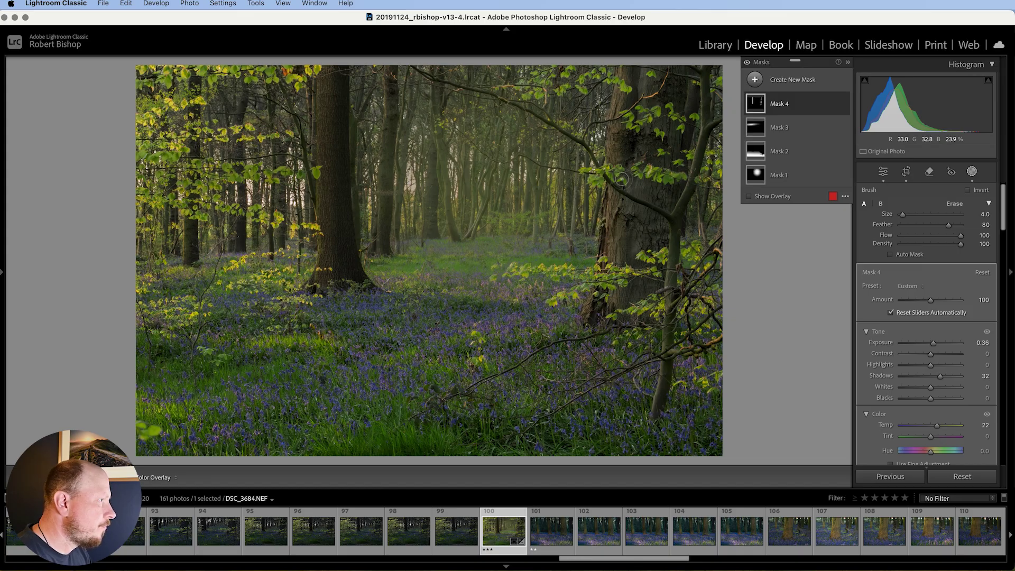
pyautogui.scroll(-1, 620, 156)
pyautogui.moveTo(619, 155); pyautogui.dragTo(617, 128)
pyautogui.moveTo(629, 84); pyautogui.dragTo(647, 84)
pyautogui.scroll(-1, 645, 74)
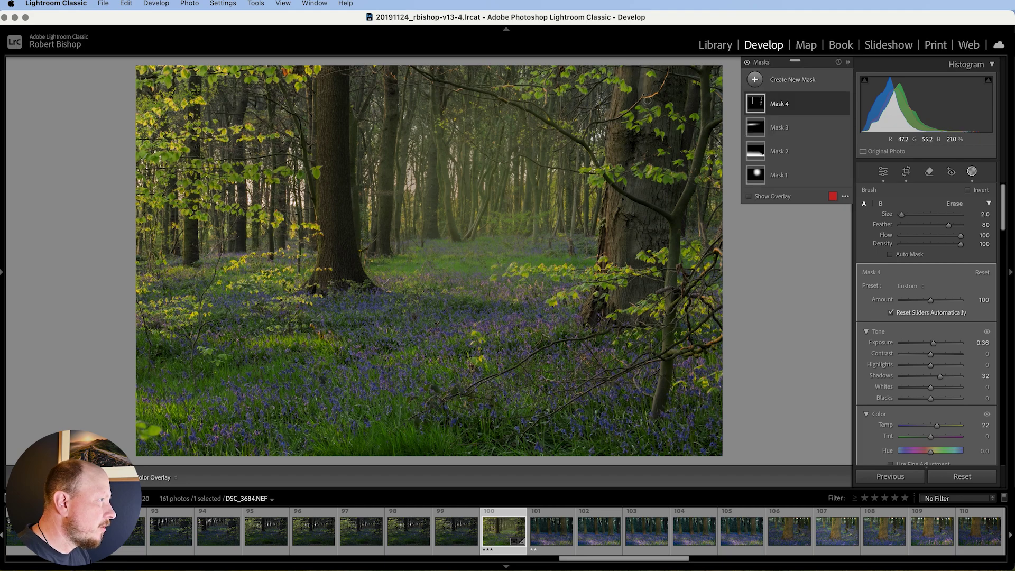
pyautogui.moveTo(644, 152); pyautogui.dragTo(620, 306)
pyautogui.scroll(1, 642, 183)
pyautogui.scroll(-2, 625, 231)
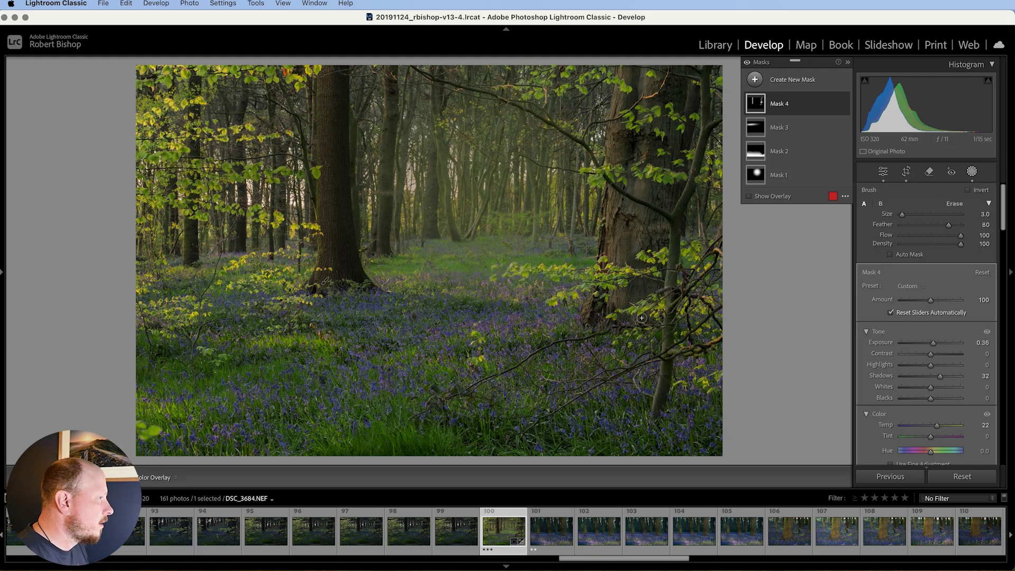
# Close masking to finish Mask 4, then reopen Masking and the Create New Mask list
pyautogui.scroll(-5, 960, 438)
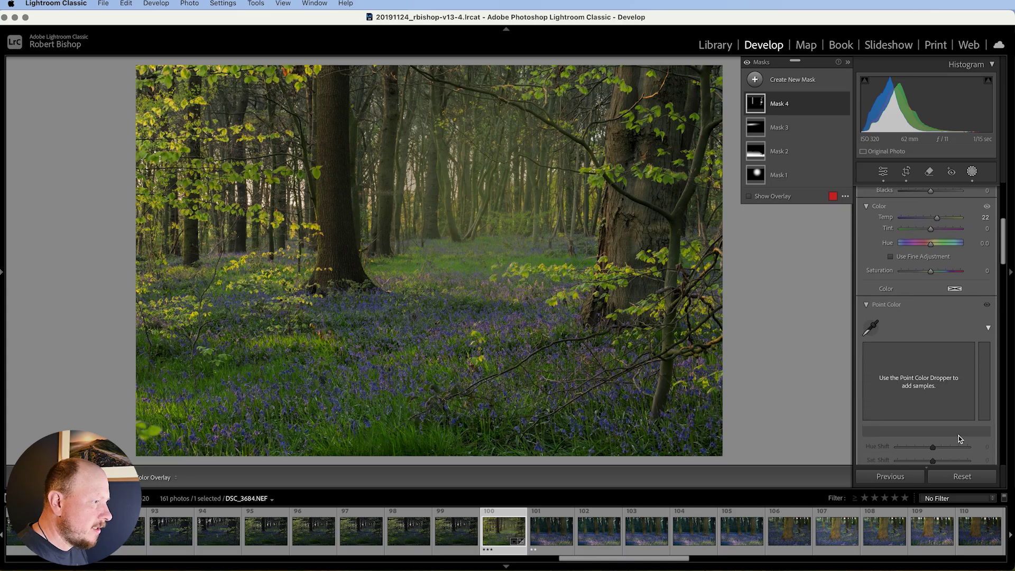
pyautogui.scroll(-8, 960, 438)
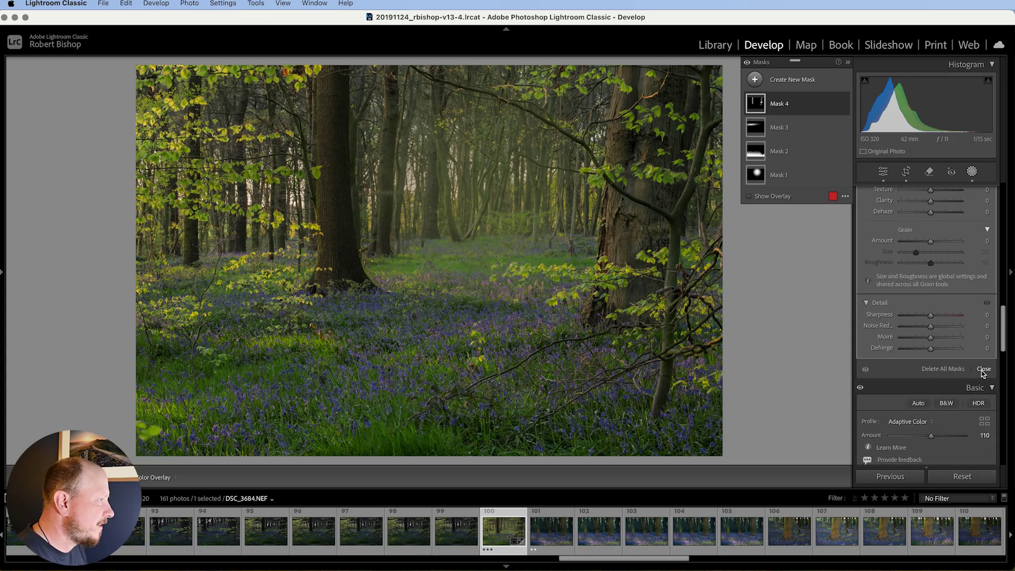
pyautogui.click(983, 369)
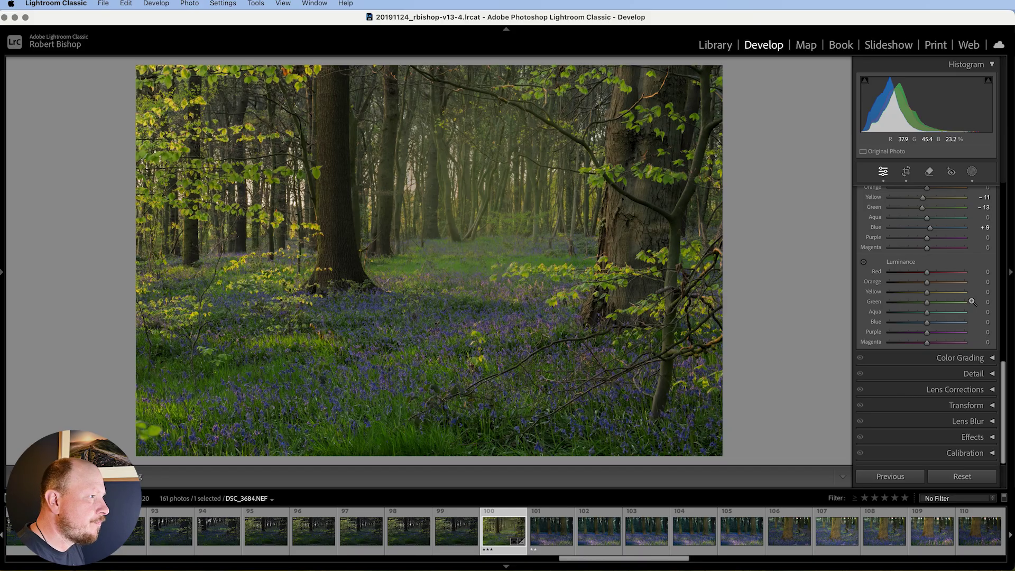
pyautogui.scroll(10, 973, 302)
pyautogui.scroll(5, 957, 222)
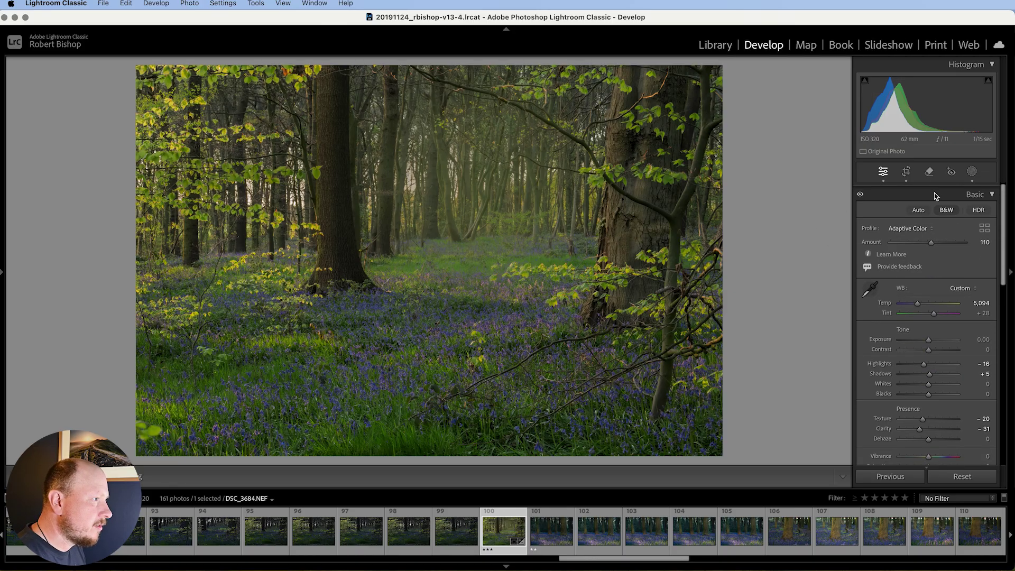
pyautogui.click(971, 172)
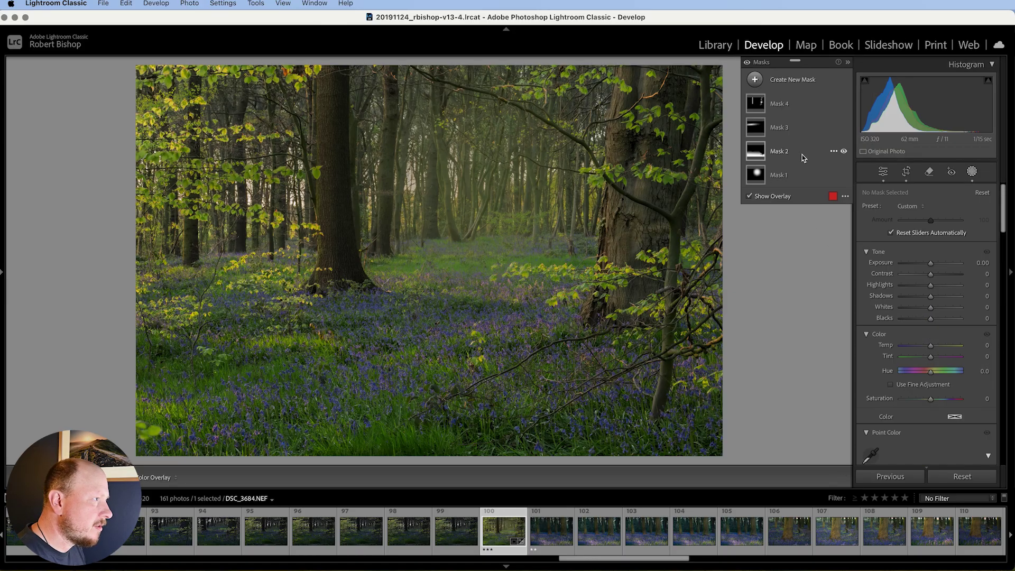
pyautogui.click(754, 79)
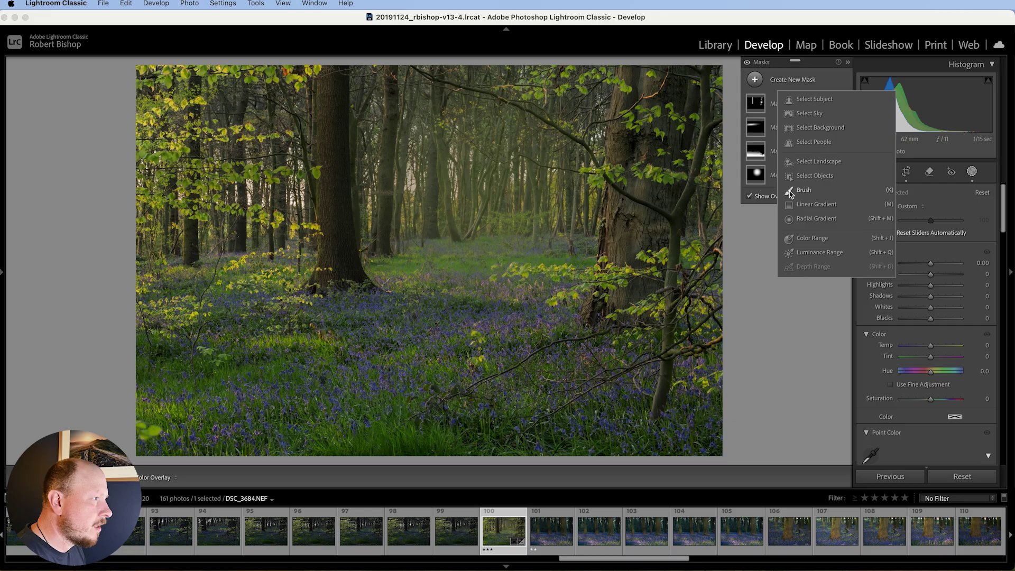
# Paint a diagonal Brush mask through the mid-distance, widening at its lower end
pyautogui.click(801, 190)
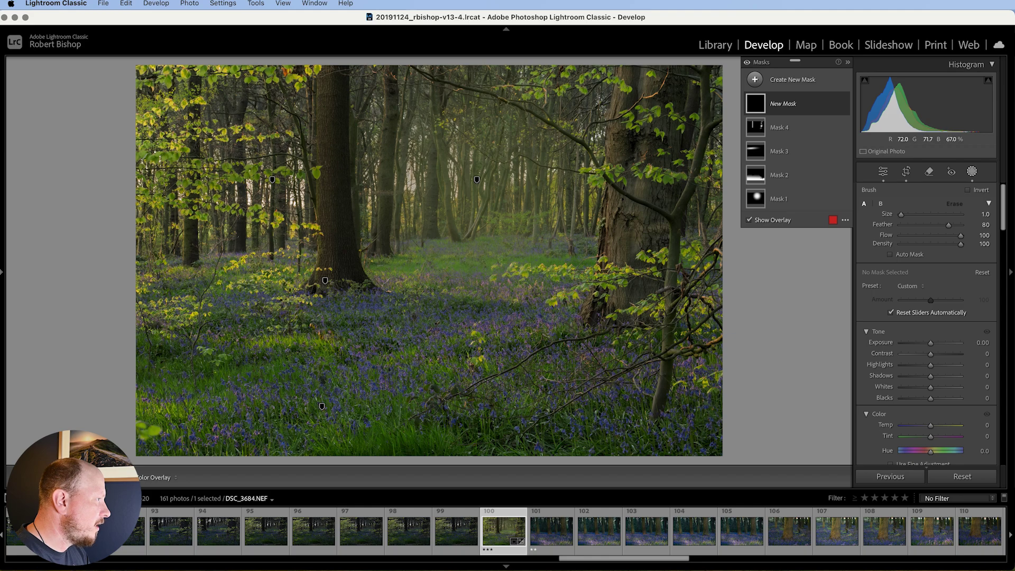
pyautogui.click(413, 185)
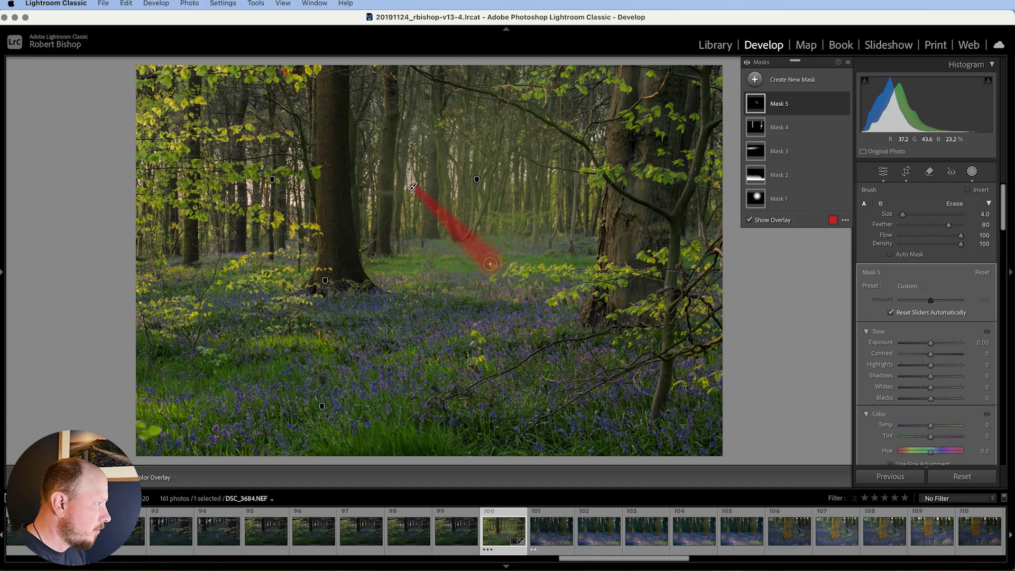
pyautogui.moveTo(490, 264)
pyautogui.mouseDown()
pyautogui.moveTo(447, 266)
pyautogui.moveTo(490, 264)
pyautogui.mouseUp()
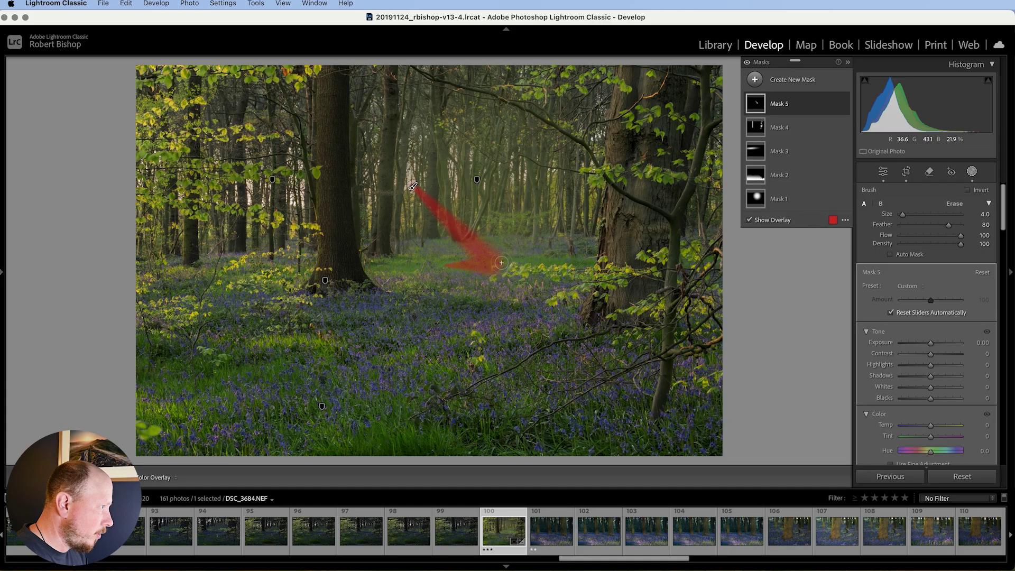
pyautogui.scroll(-3, 515, 264)
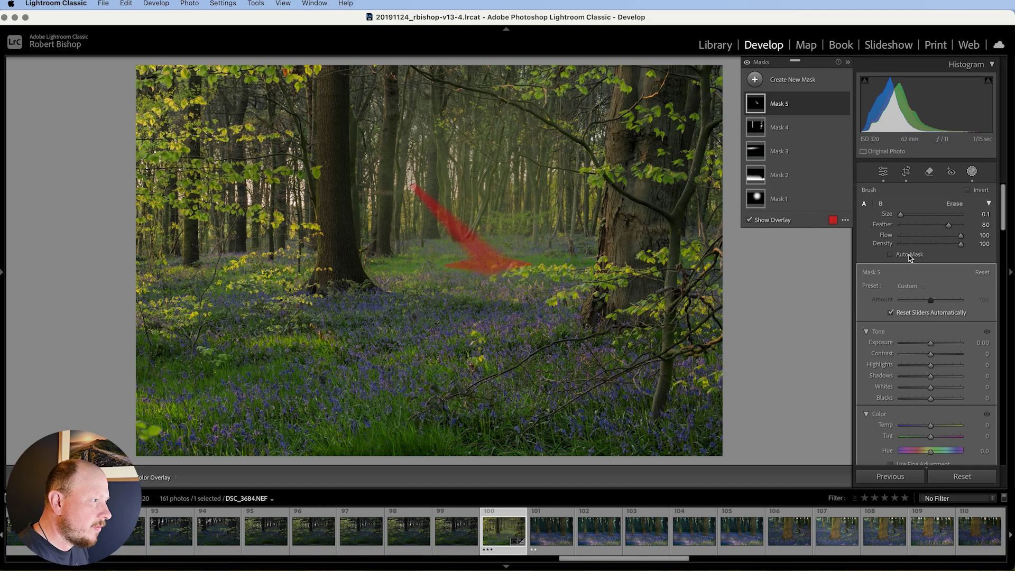
# Soften Mask 5's light shaft with Dehaze -25 and negative Clarity
pyautogui.scroll(-1, 929, 354)
pyautogui.moveTo(931, 328); pyautogui.dragTo(935, 331)
pyautogui.scroll(-10, 933, 348)
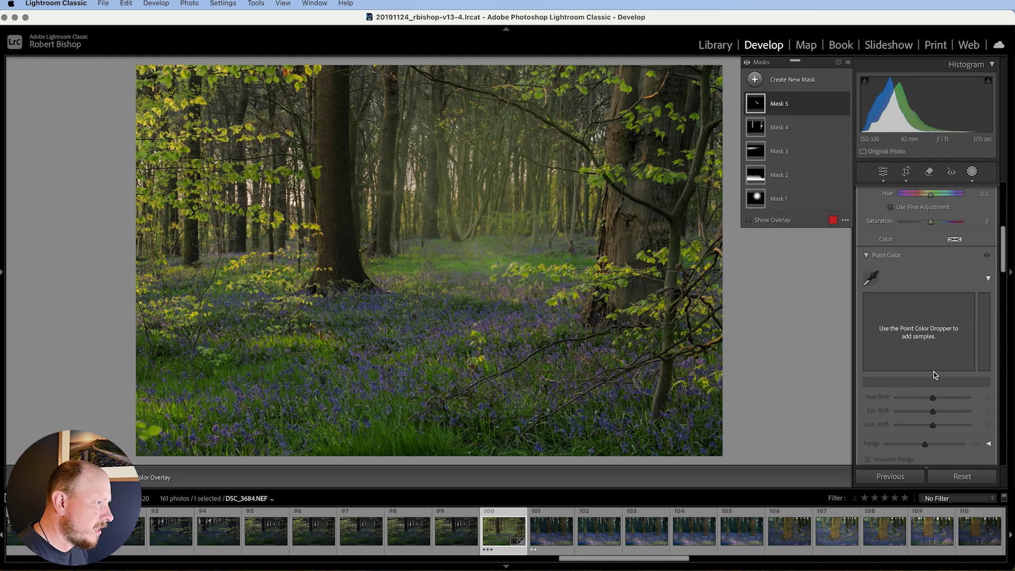
pyautogui.scroll(-5, 933, 370)
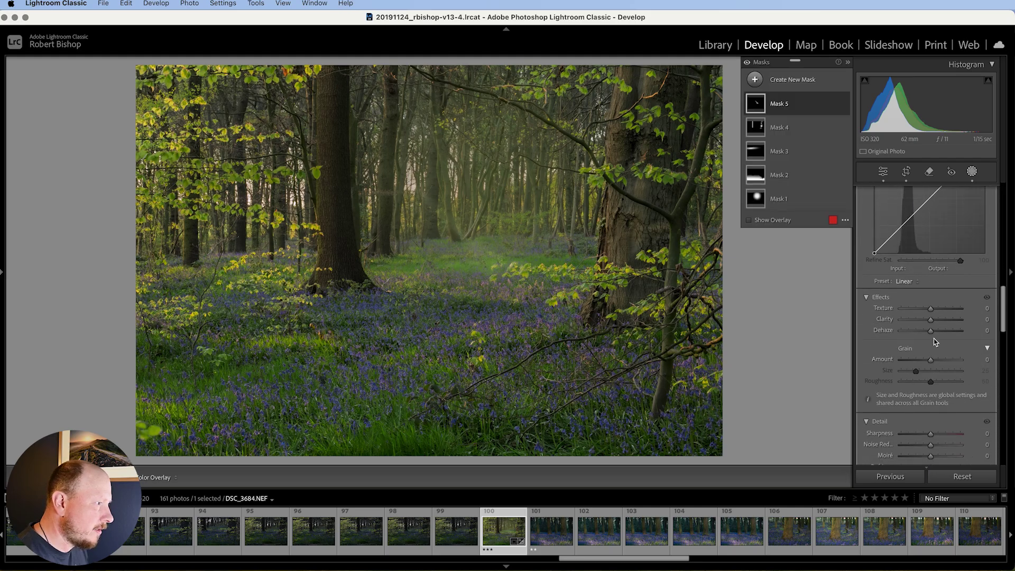
pyautogui.moveTo(931, 330); pyautogui.dragTo(930, 332)
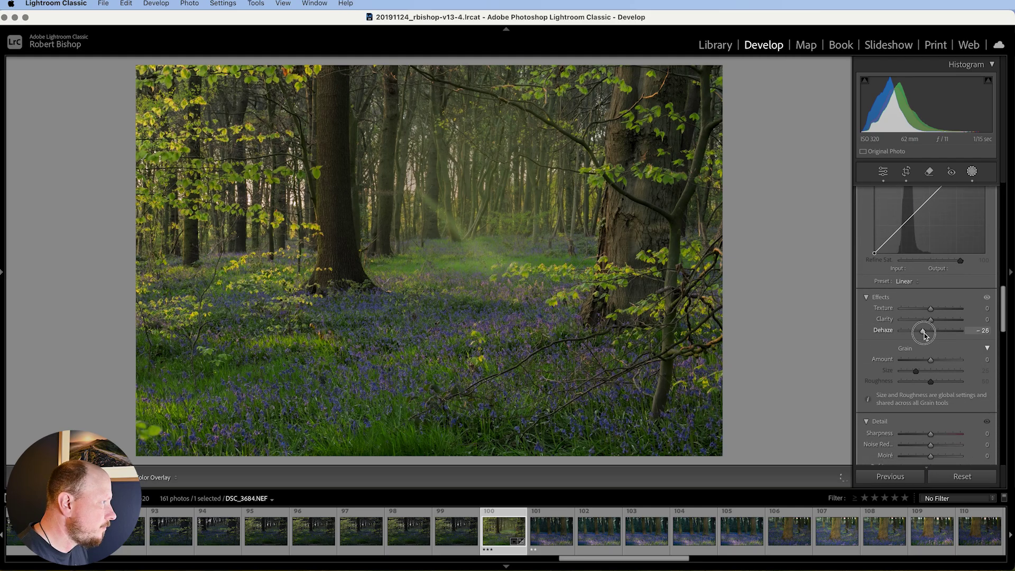
pyautogui.moveTo(923, 334); pyautogui.dragTo(926, 313)
# Set the shaft to Whites 2, Exposure 0.19 and Temp 3
pyautogui.scroll(10, 936, 327)
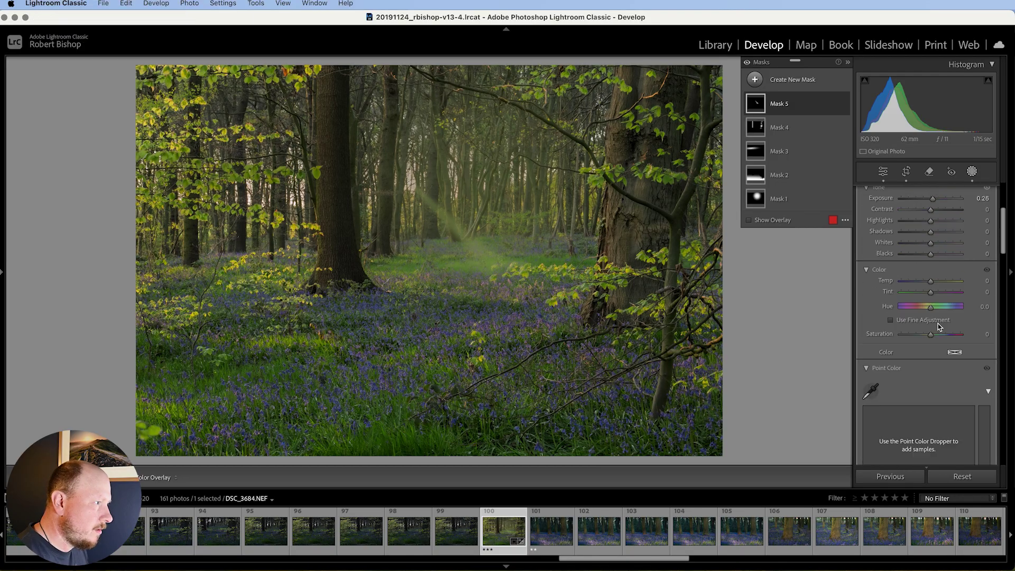
pyautogui.moveTo(930, 390); pyautogui.dragTo(931, 390)
pyautogui.moveTo(932, 342); pyautogui.dragTo(932, 344)
pyautogui.scroll(-10, 931, 344)
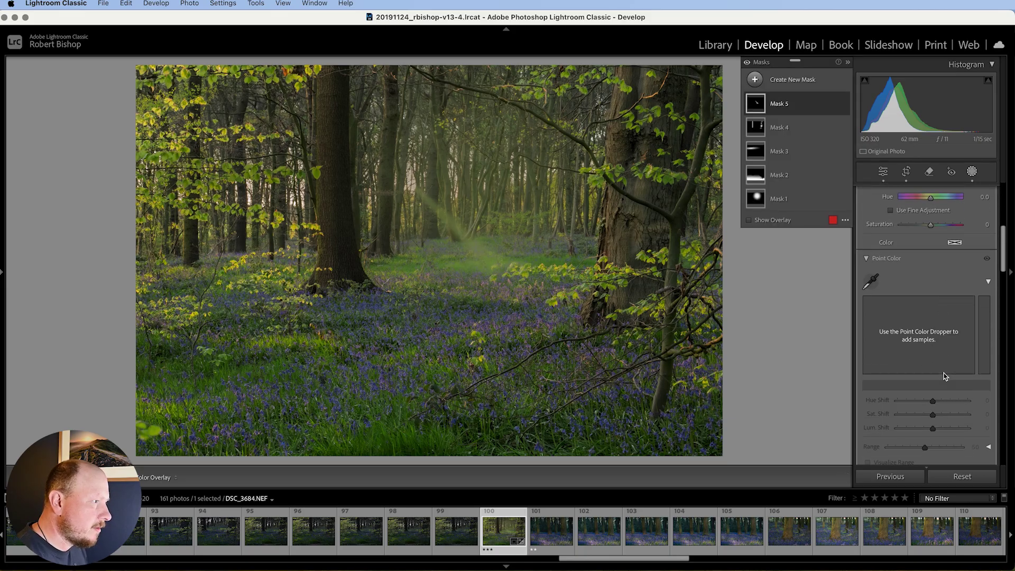
pyautogui.scroll(-8, 943, 373)
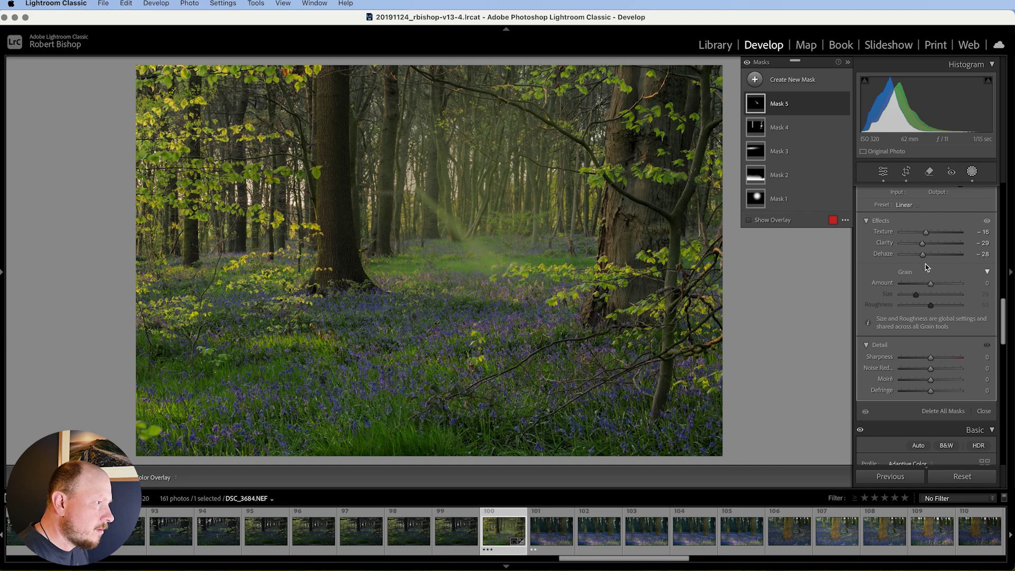
pyautogui.moveTo(923, 255); pyautogui.dragTo(925, 256)
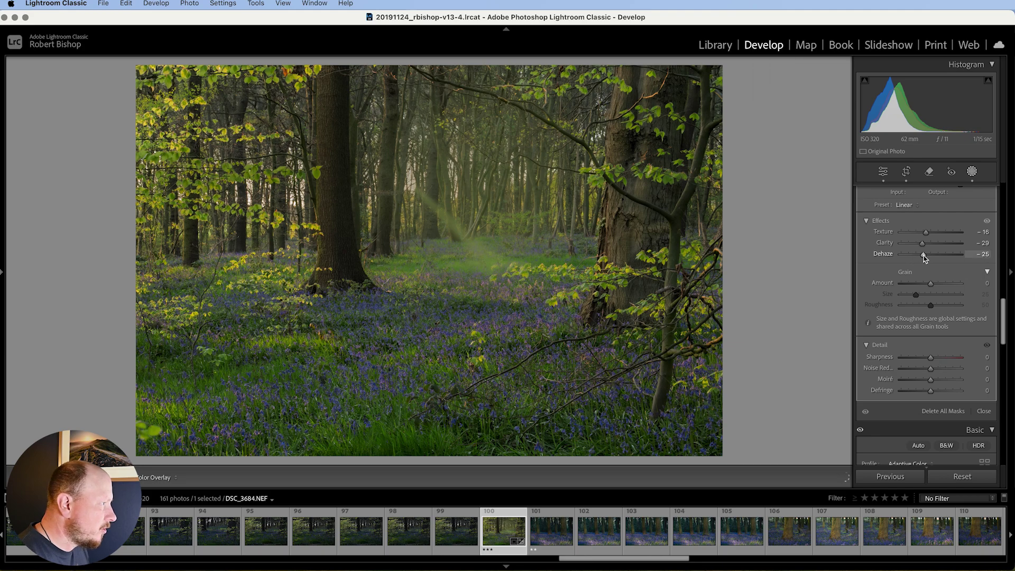
pyautogui.scroll(15, 944, 289)
pyautogui.scroll(3, 945, 291)
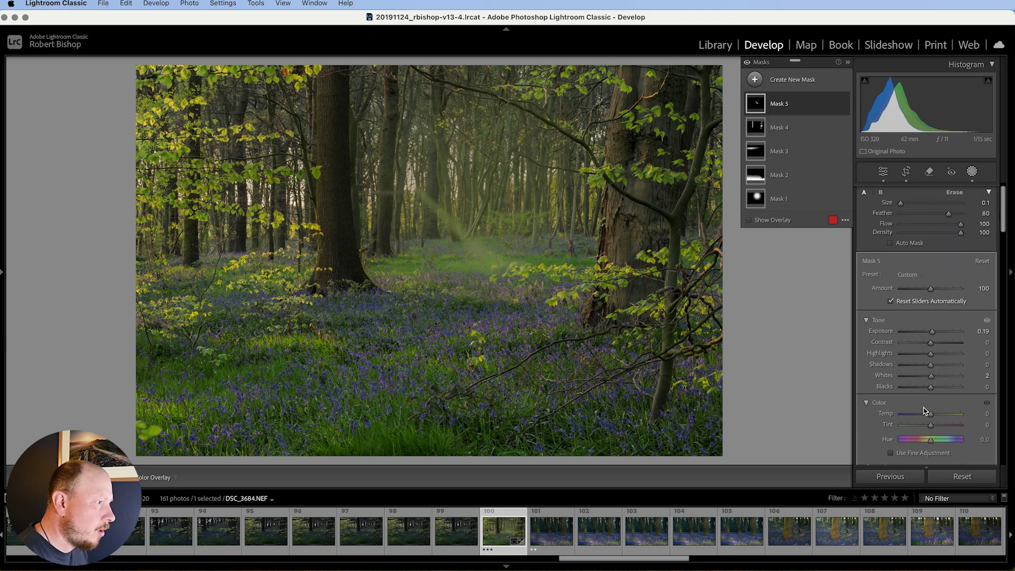
pyautogui.moveTo(929, 414); pyautogui.dragTo(931, 417)
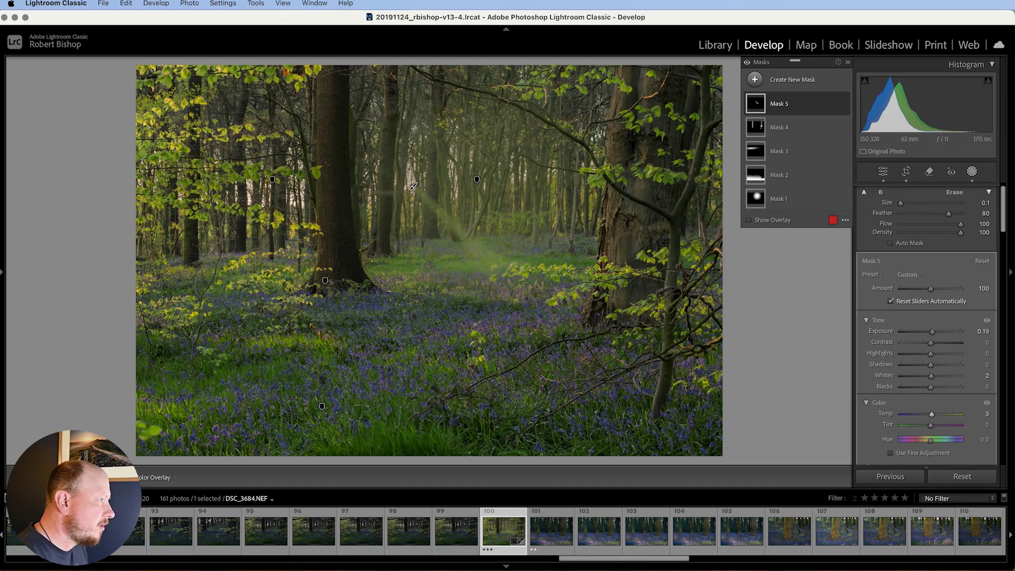
# Paint a new straight Brush mask from the upper middle toward the right
pyautogui.click(755, 80)
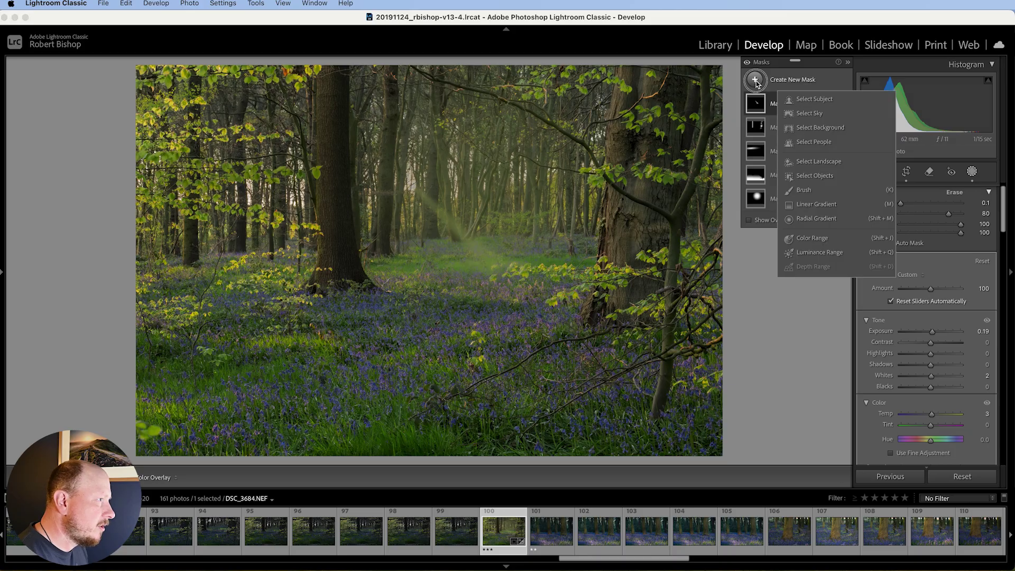
pyautogui.click(803, 189)
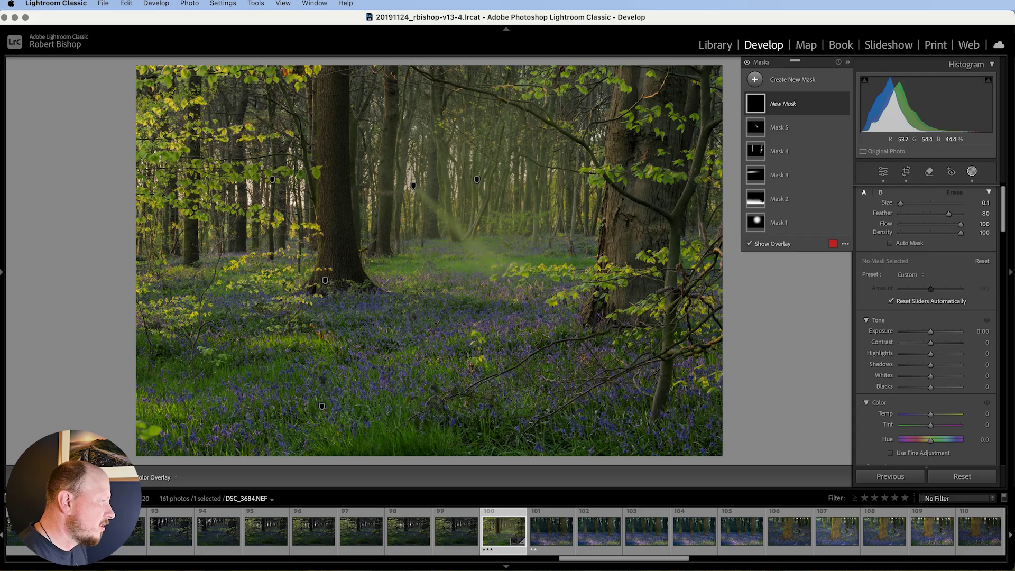
pyautogui.click(452, 172)
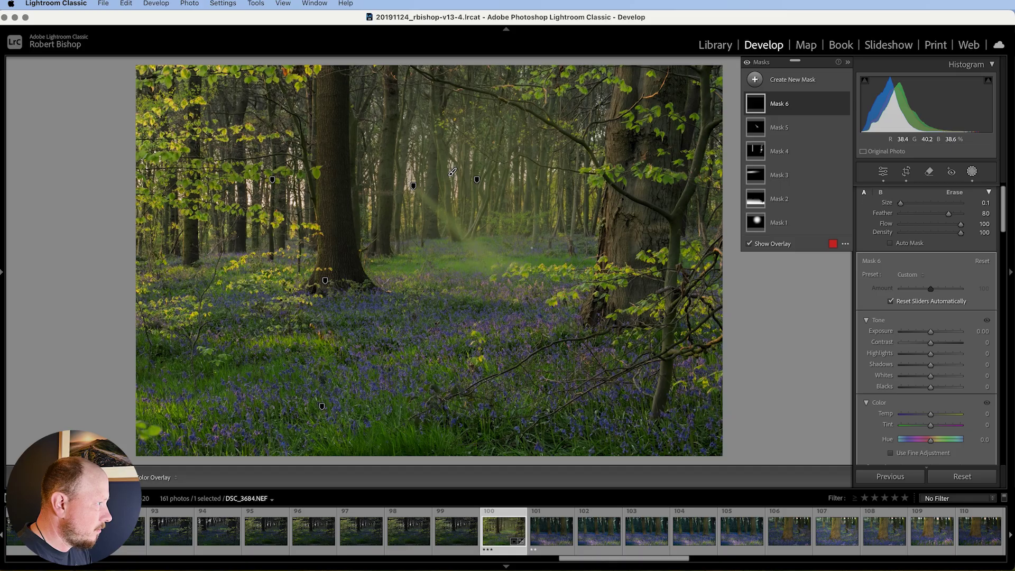
pyautogui.scroll(1, 545, 254)
pyautogui.keyDown('shift'); pyautogui.click(545, 255); pyautogui.keyUp('shift')
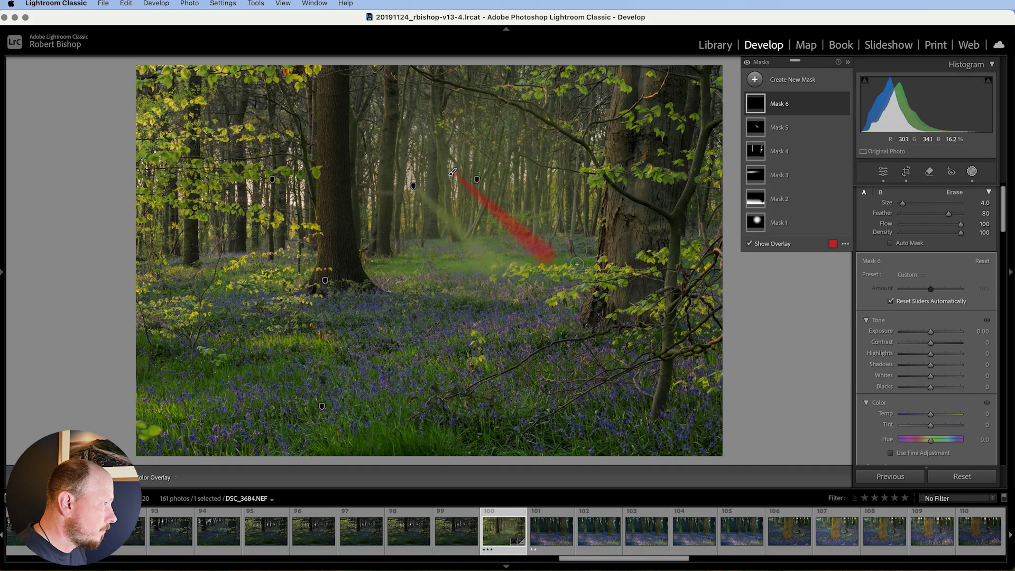
pyautogui.scroll(-5, 532, 259)
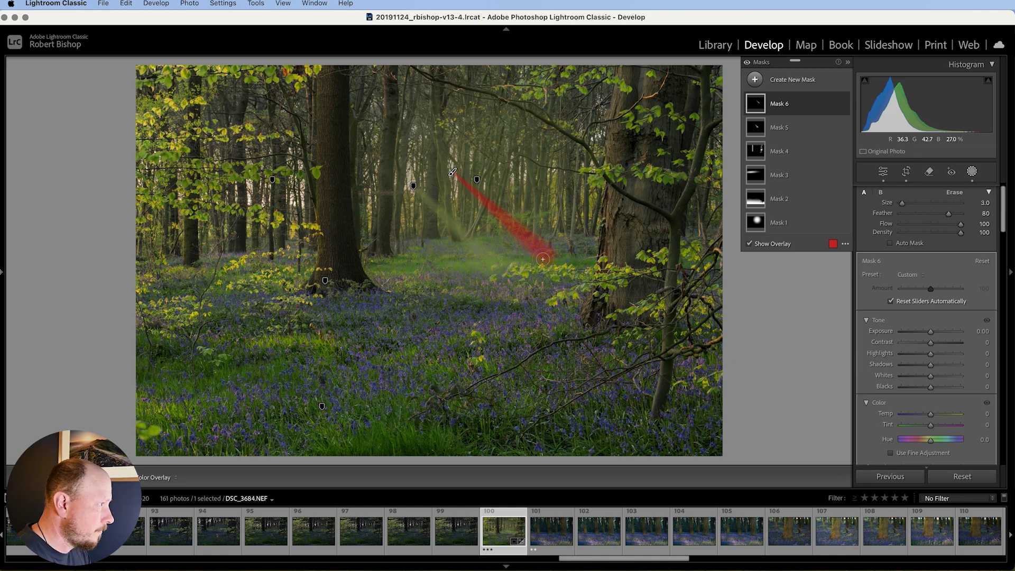
pyautogui.scroll(1, 543, 258)
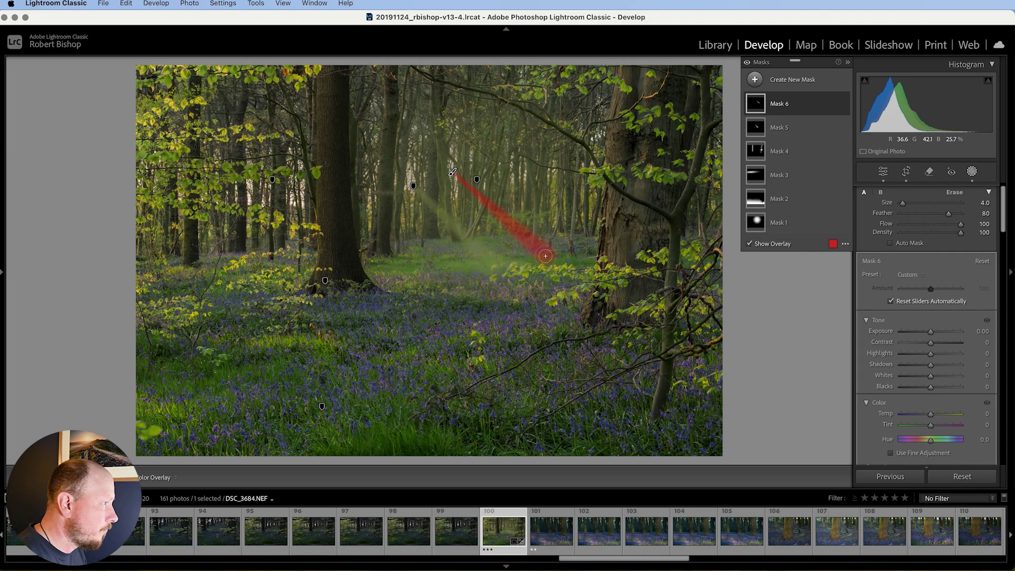
pyautogui.scroll(-4, 546, 257)
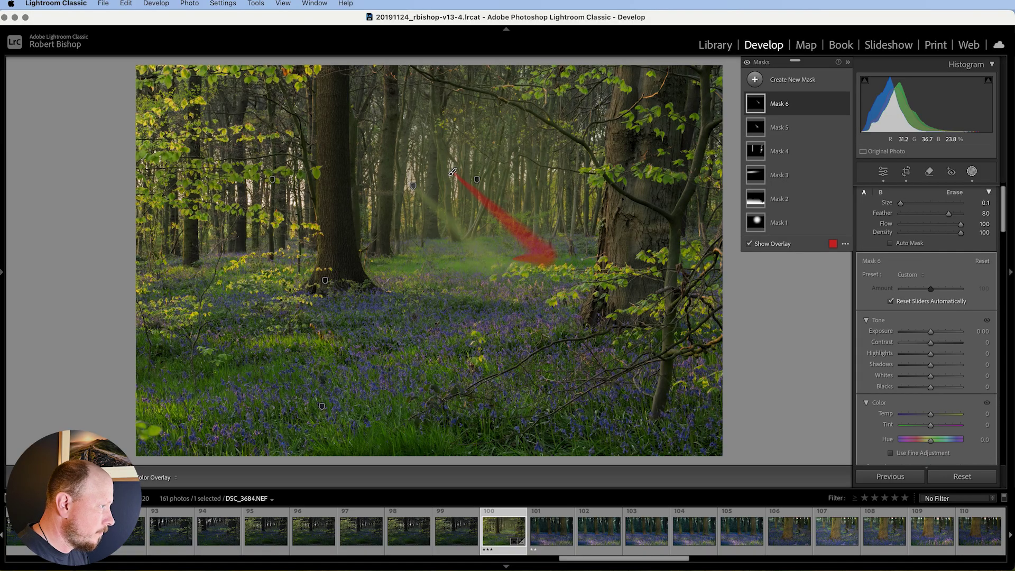
pyautogui.scroll(3, 546, 256)
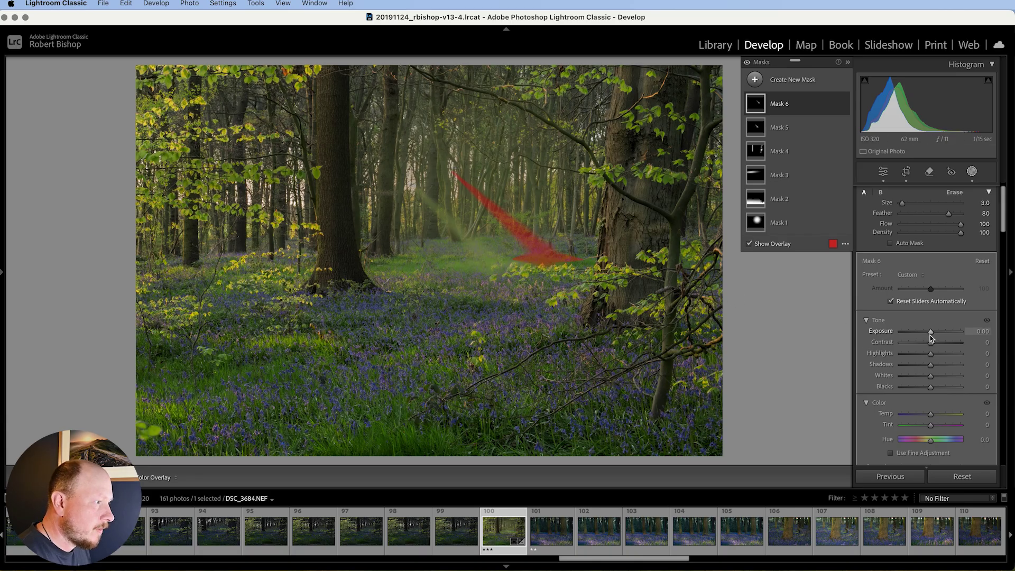
# Give Mask 6 Exposure 0.15, Dehaze -20 and Temp 12
pyautogui.moveTo(931, 339); pyautogui.dragTo(931, 335)
pyautogui.scroll(-10, 945, 403)
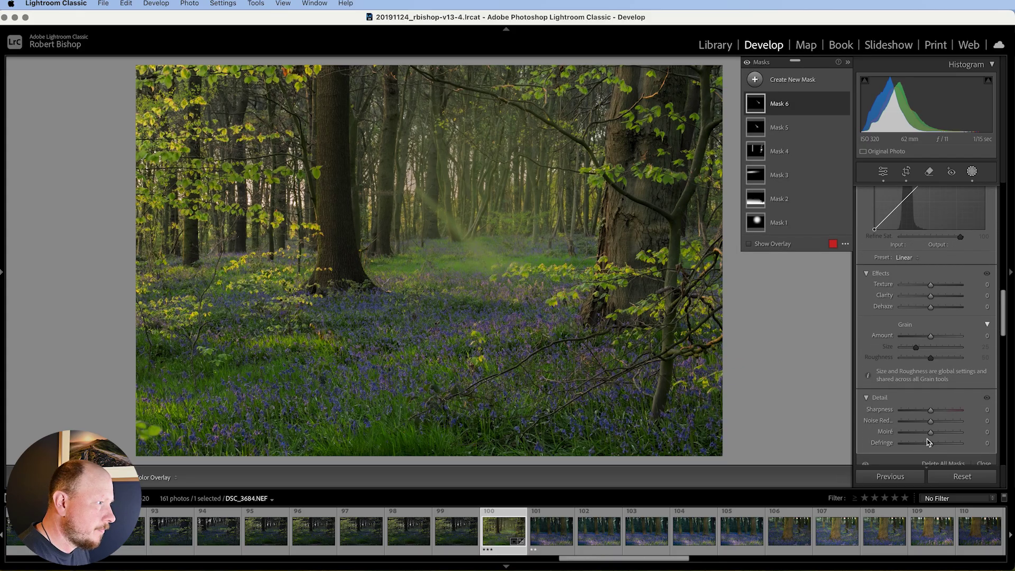
pyautogui.scroll(-1, 939, 317)
pyautogui.moveTo(930, 303); pyautogui.dragTo(929, 281)
pyautogui.scroll(15, 937, 331)
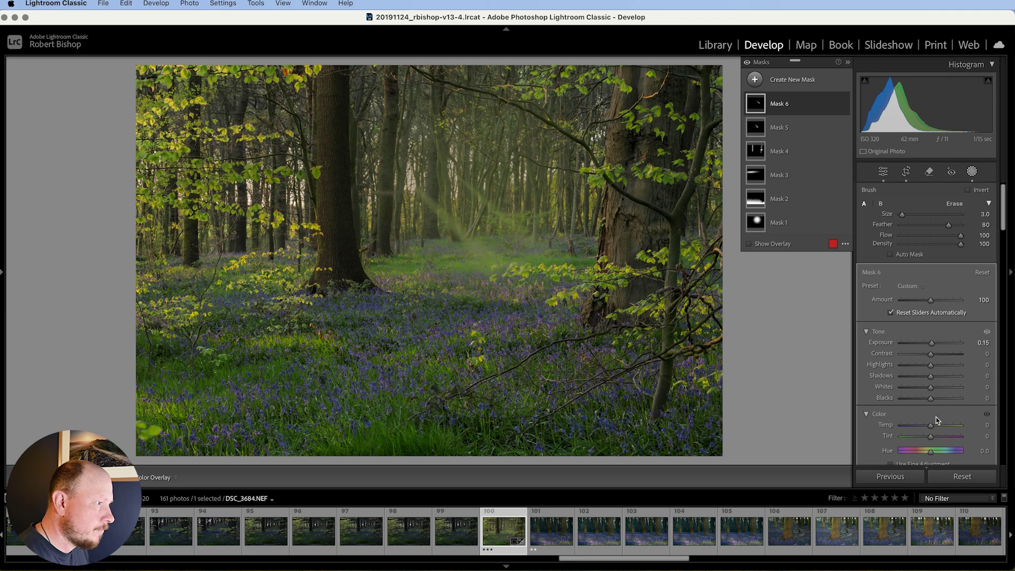
pyautogui.scroll(-2, 936, 420)
pyautogui.moveTo(930, 409); pyautogui.dragTo(934, 411)
# Add a Highlight Priority post-crop vignette with Amount -28 and Feather 60
pyautogui.hotkey('shift', 'w')
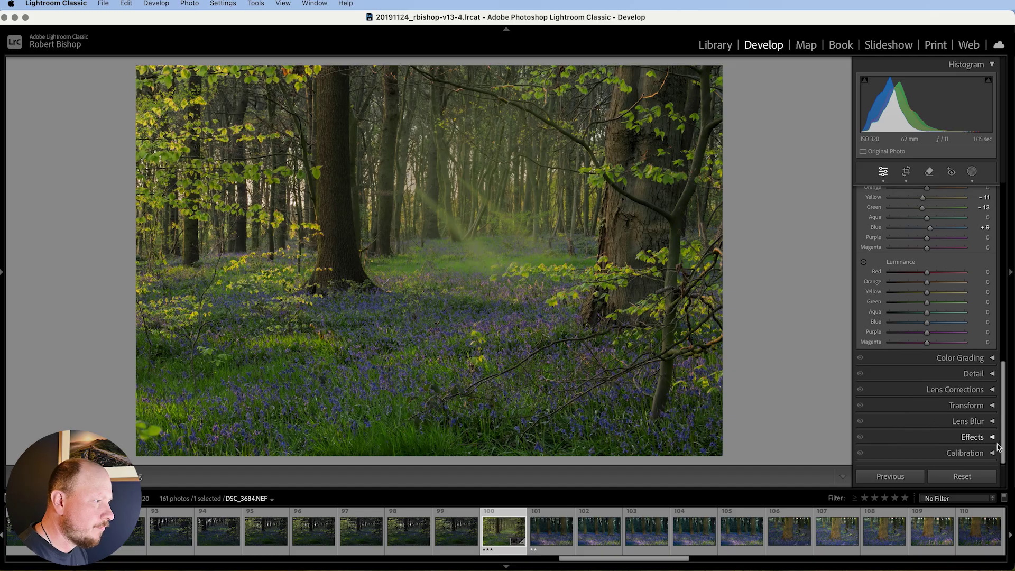
pyautogui.click(977, 438)
pyautogui.moveTo(928, 373); pyautogui.dragTo(934, 405)
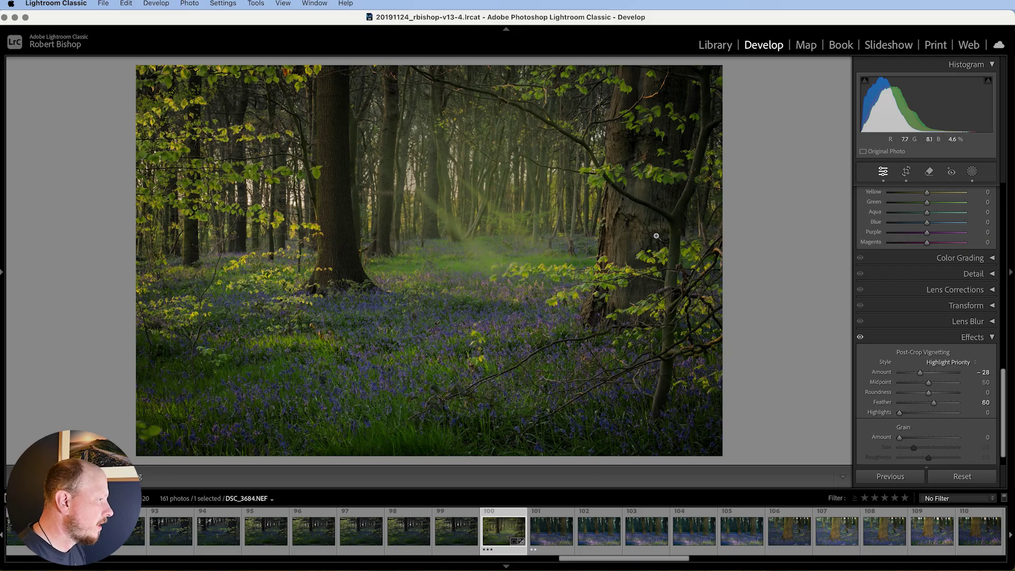
pyautogui.scroll(8, 917, 254)
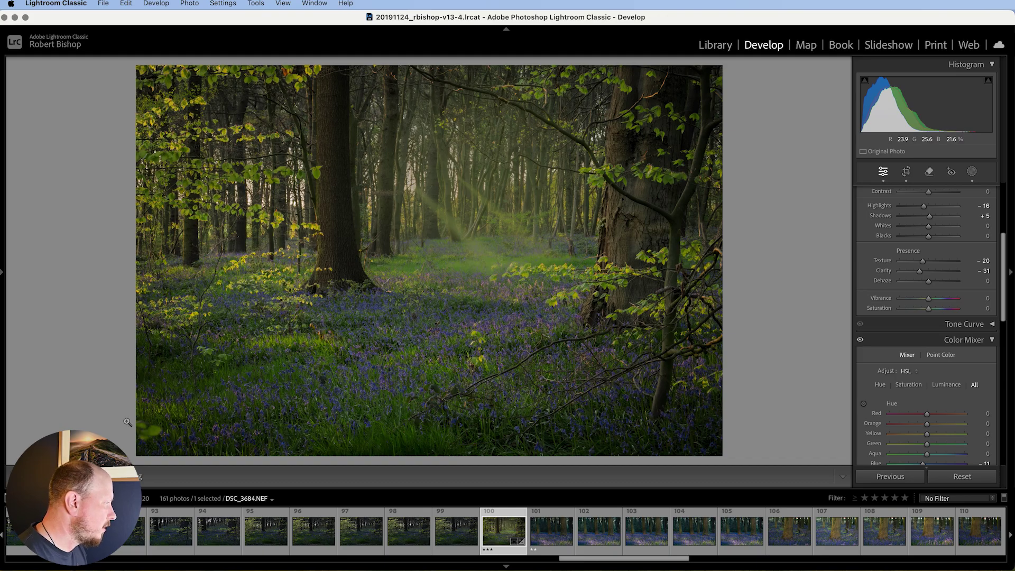
# Erase the blurry leaves in the lower-left corner with Generative Remove
pyautogui.click(929, 171)
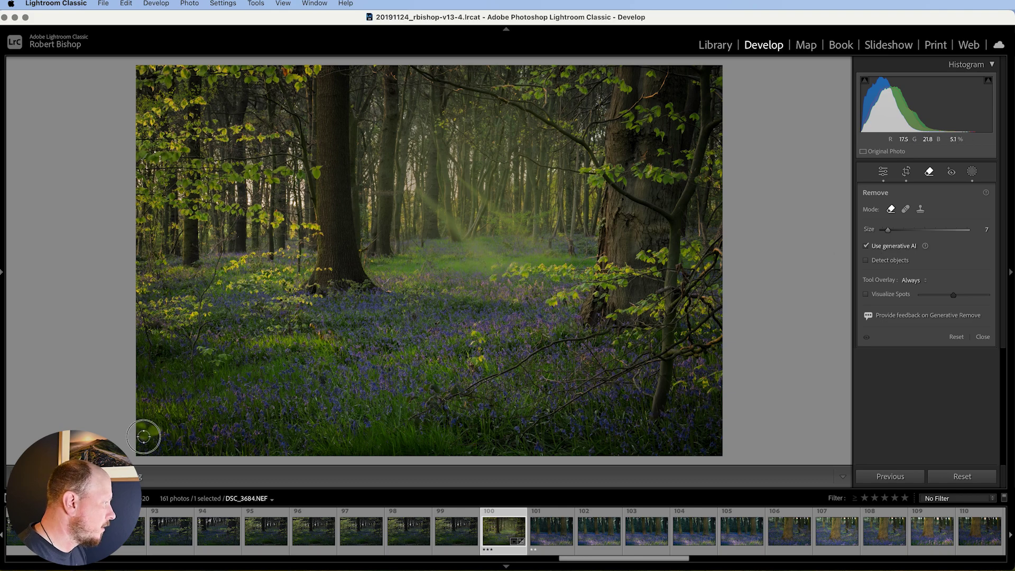
pyautogui.moveTo(143, 423)
pyautogui.mouseDown()
pyautogui.moveTo(154, 432)
pyautogui.moveTo(139, 436)
pyautogui.moveTo(139, 426)
pyautogui.mouseUp()
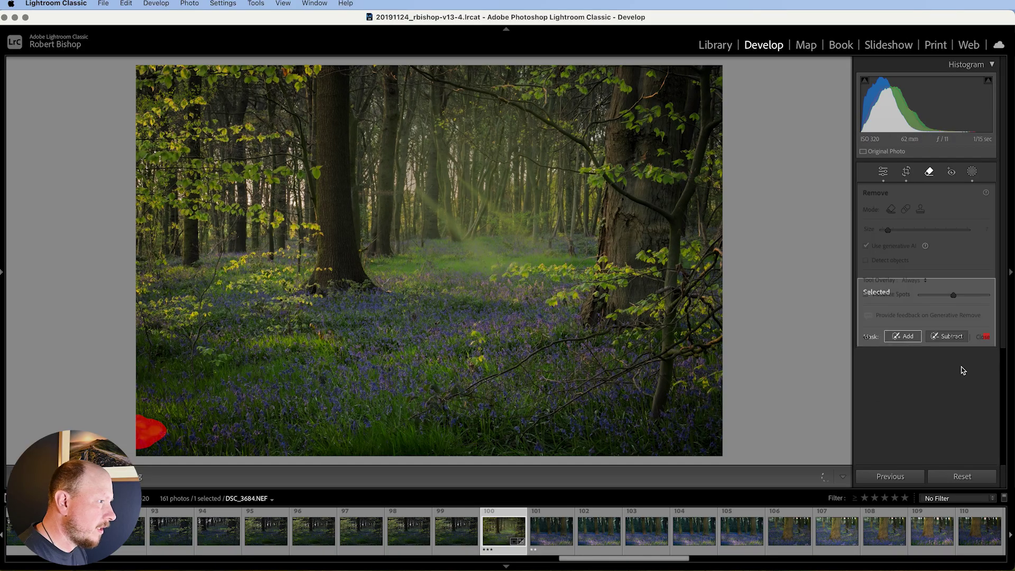
pyautogui.click(971, 353)
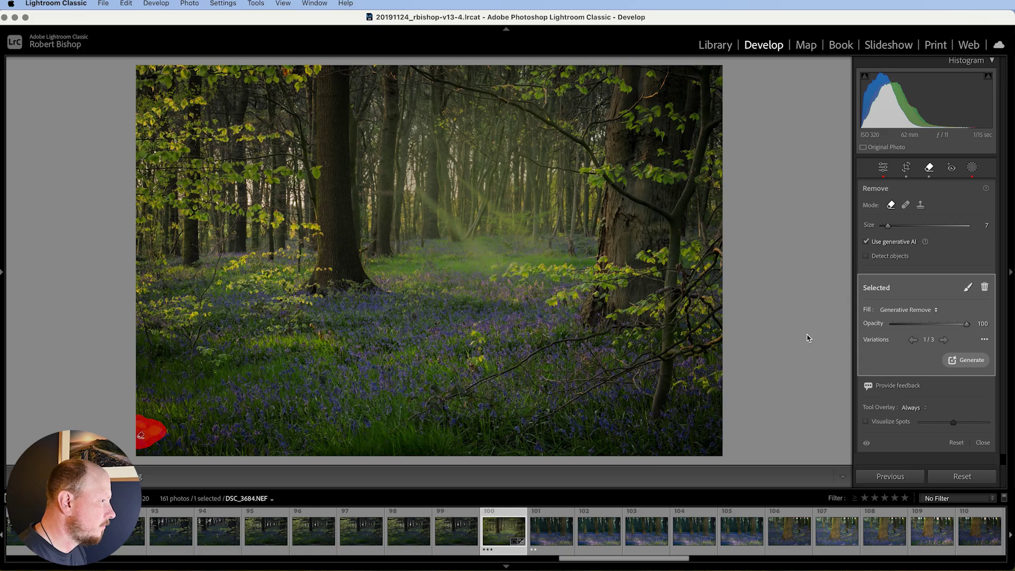
pyautogui.click(982, 443)
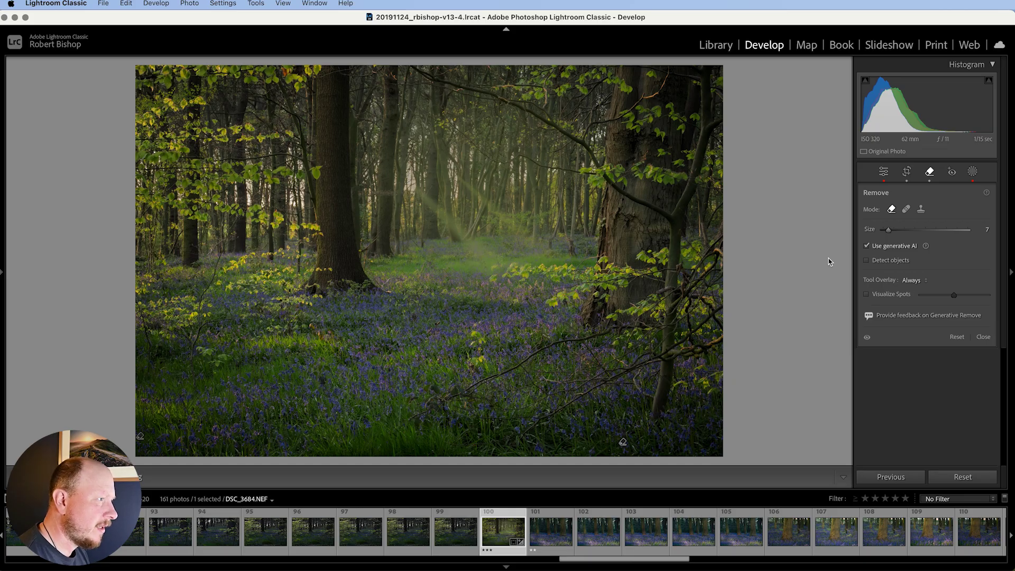
# Update the Adaptive Color profile (110) in the Basic panel
pyautogui.click(884, 172)
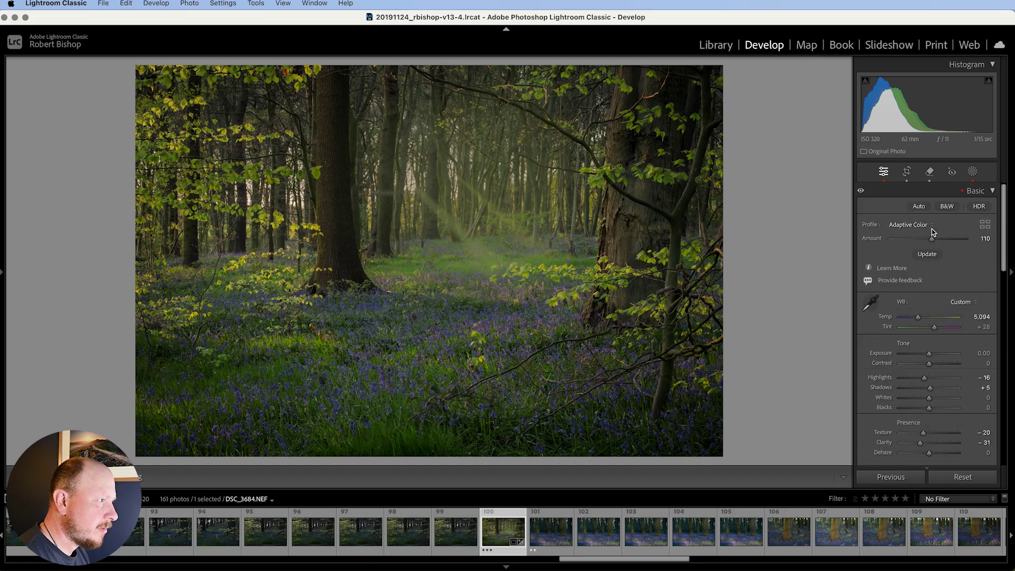
pyautogui.click(926, 254)
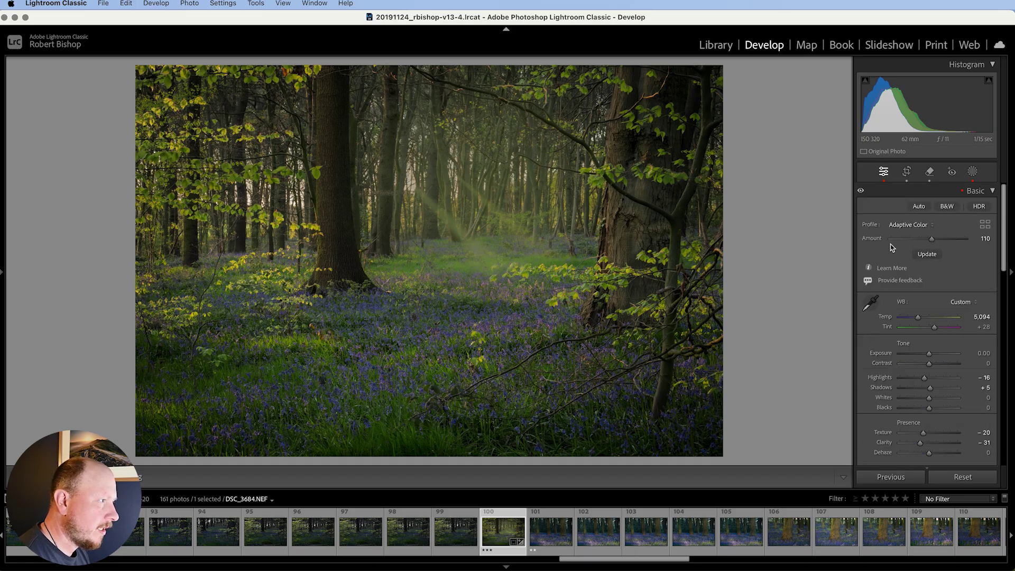
pyautogui.click(927, 254)
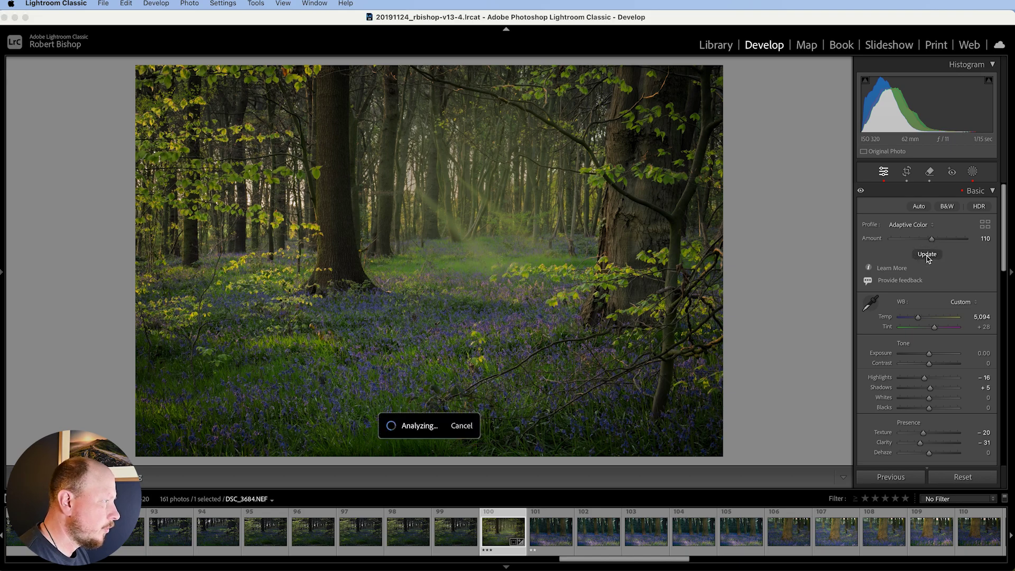